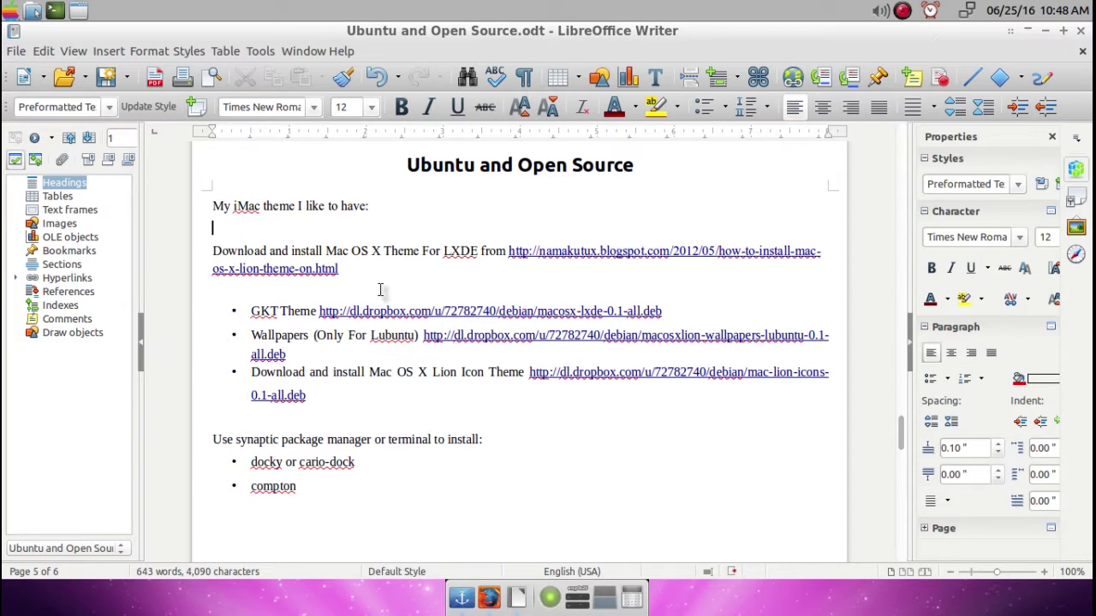
# - Highlight the Mac OS X Theme For LXDE download line in the document, then clear the selection
pyautogui.moveTo(353, 274); pyautogui.dragTo(211, 249)
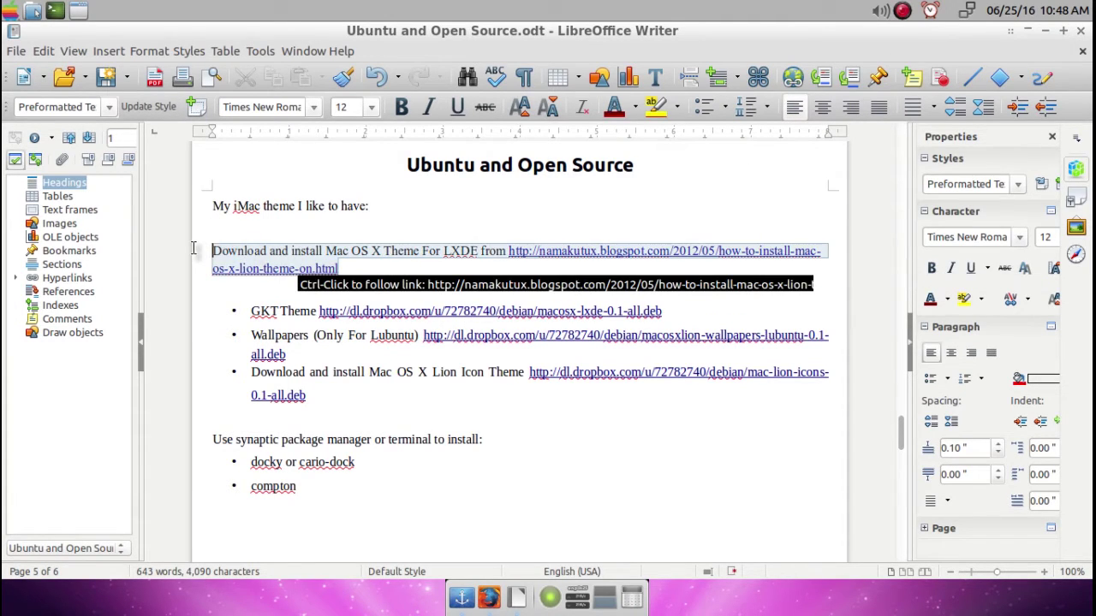
pyautogui.click(462, 231)
pyautogui.click(458, 251)
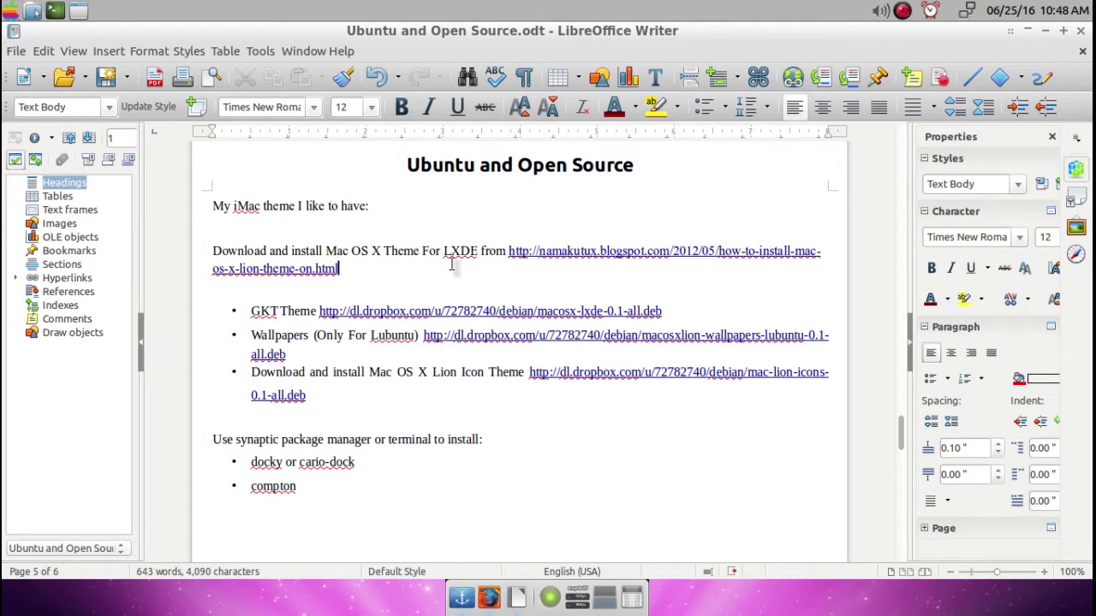
# - Switch to Firefox and highlight "Lubuntu 12.04" in the screenshot caption and the publication date of the Mac OS X Lion theme article
pyautogui.hotkey('alt', 'Tab')
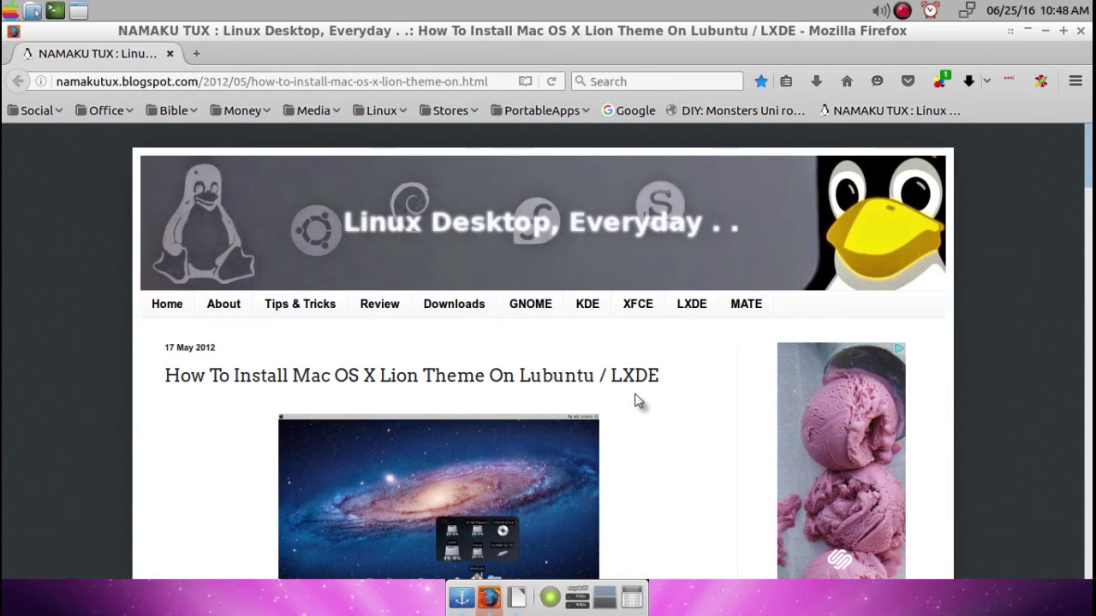
pyautogui.scroll(-4, 637, 401)
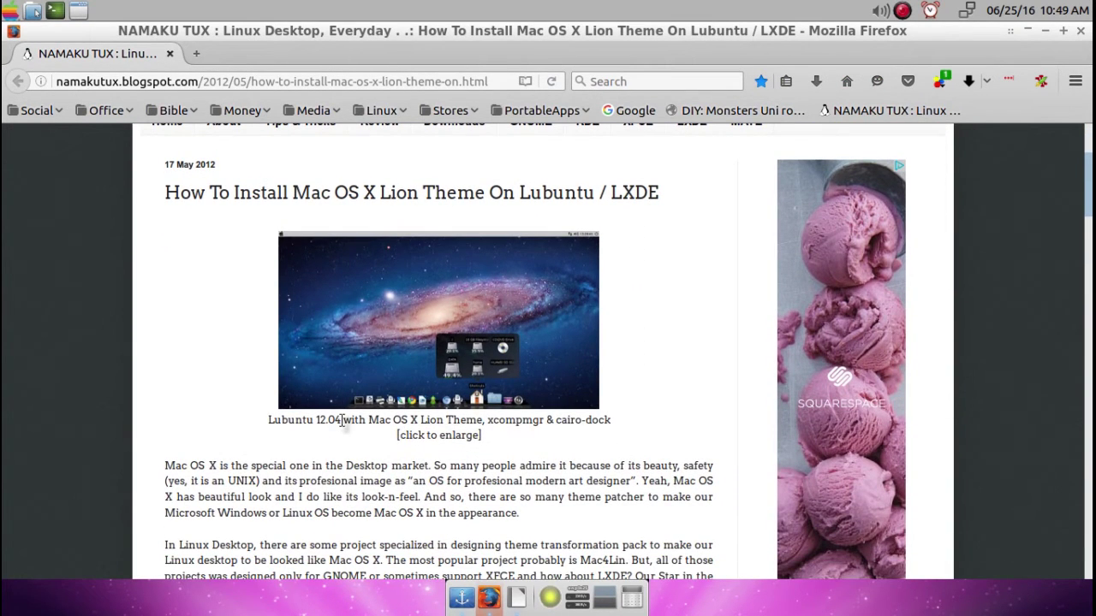
pyautogui.moveTo(342, 420); pyautogui.dragTo(255, 424)
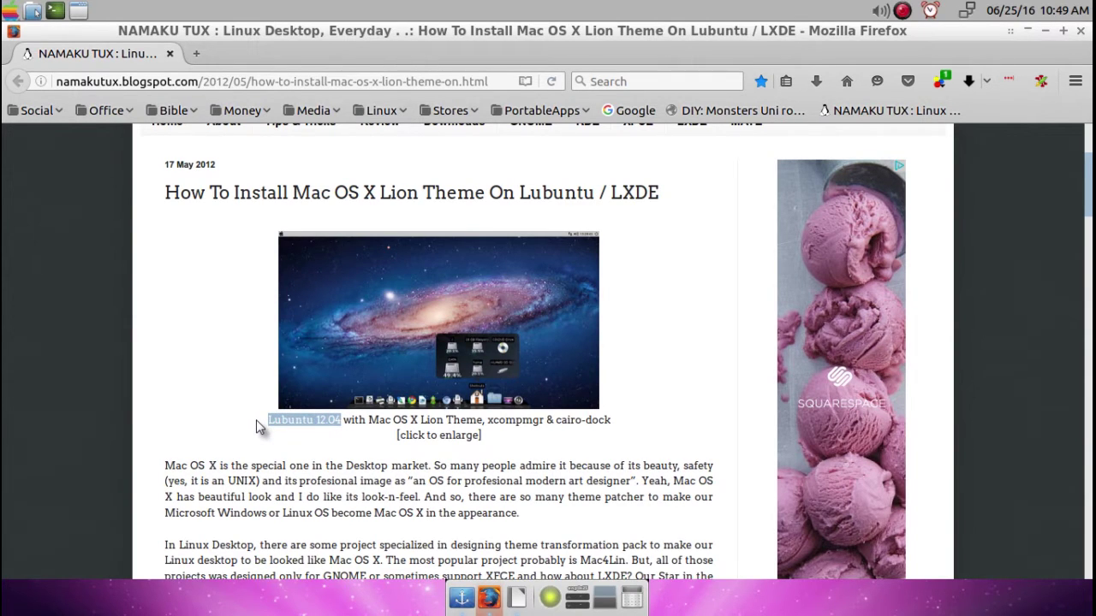
pyautogui.scroll(3, 256, 420)
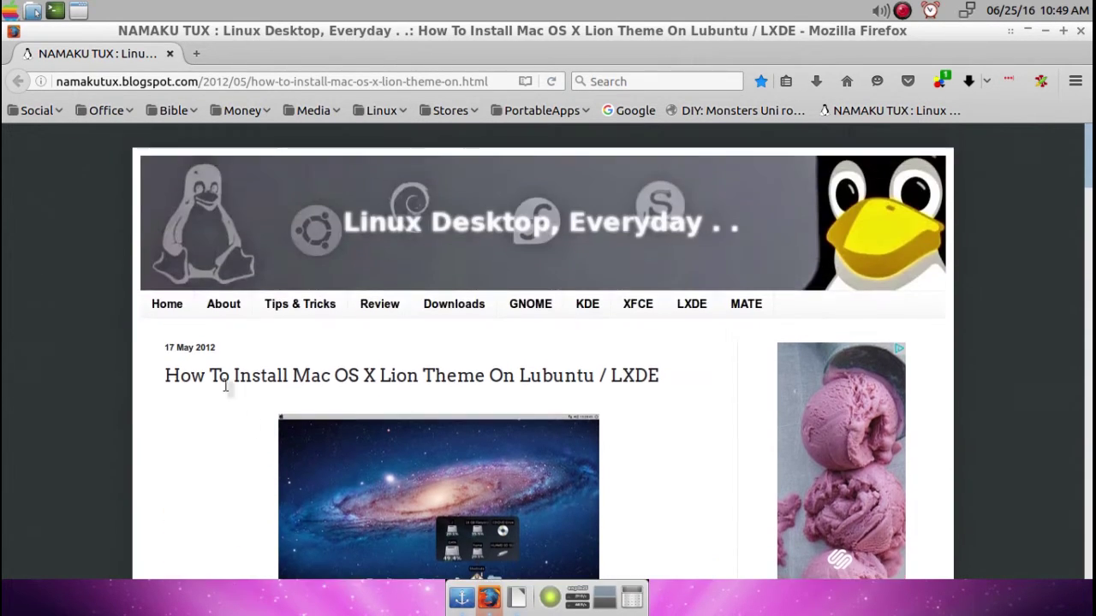
pyautogui.moveTo(220, 347); pyautogui.dragTo(153, 347)
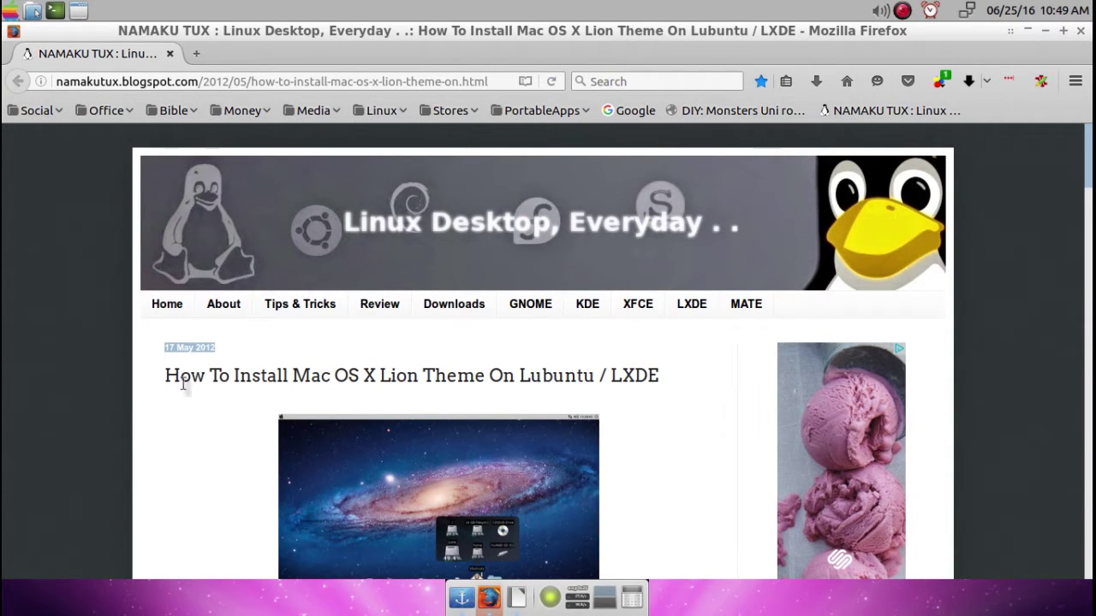
# - Review the article's installation steps, pointing out the wallpaper and icon package links and the xcompmgr package in the install command
pyautogui.scroll(-4, 197, 418)
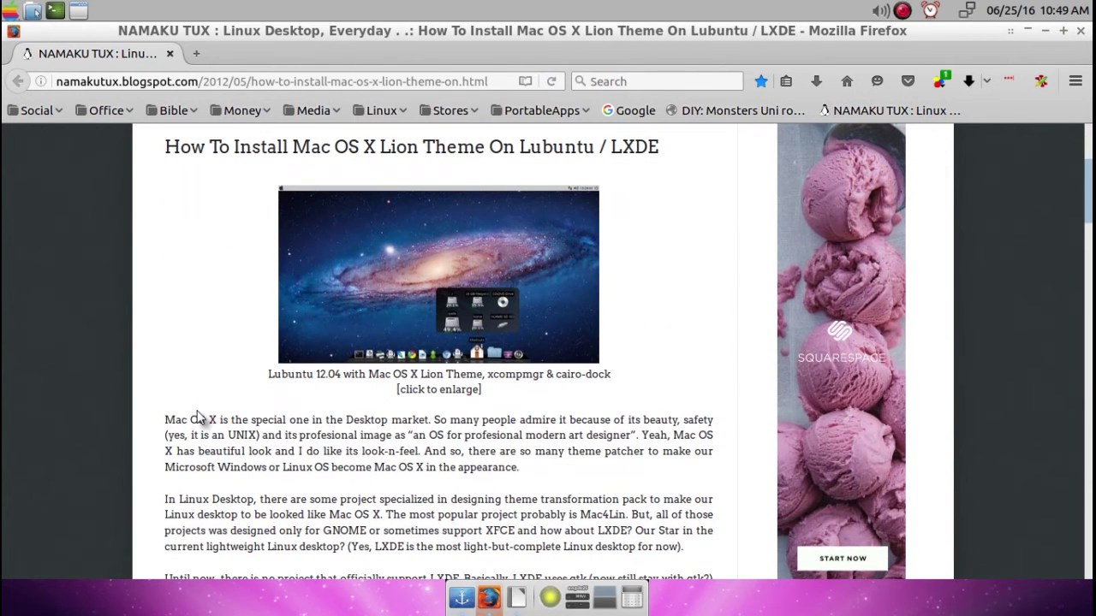
pyautogui.scroll(-2, 197, 418)
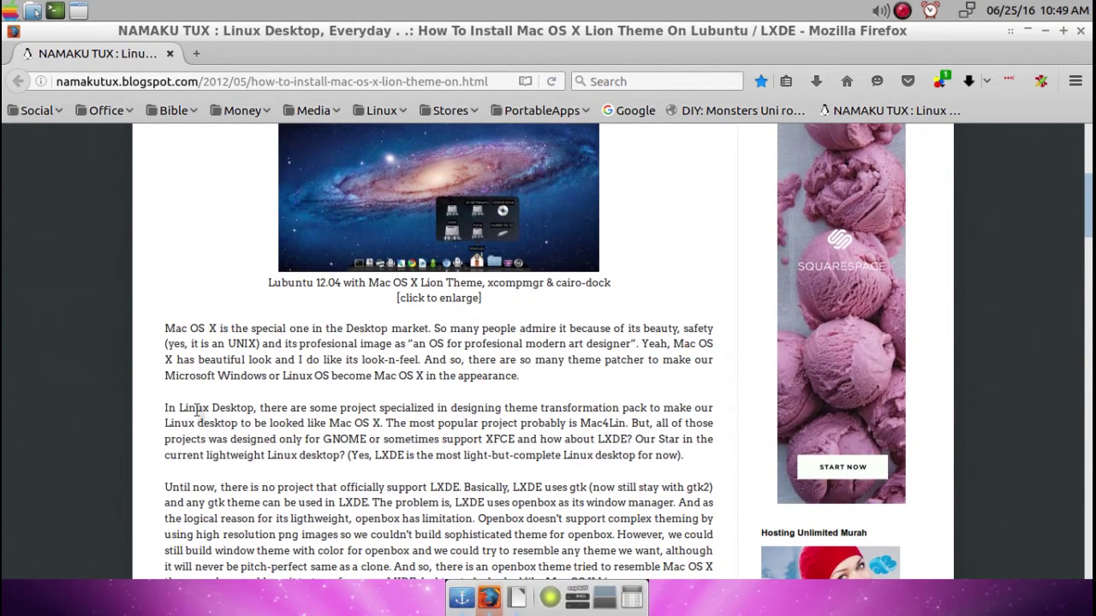
pyautogui.scroll(-6, 197, 410)
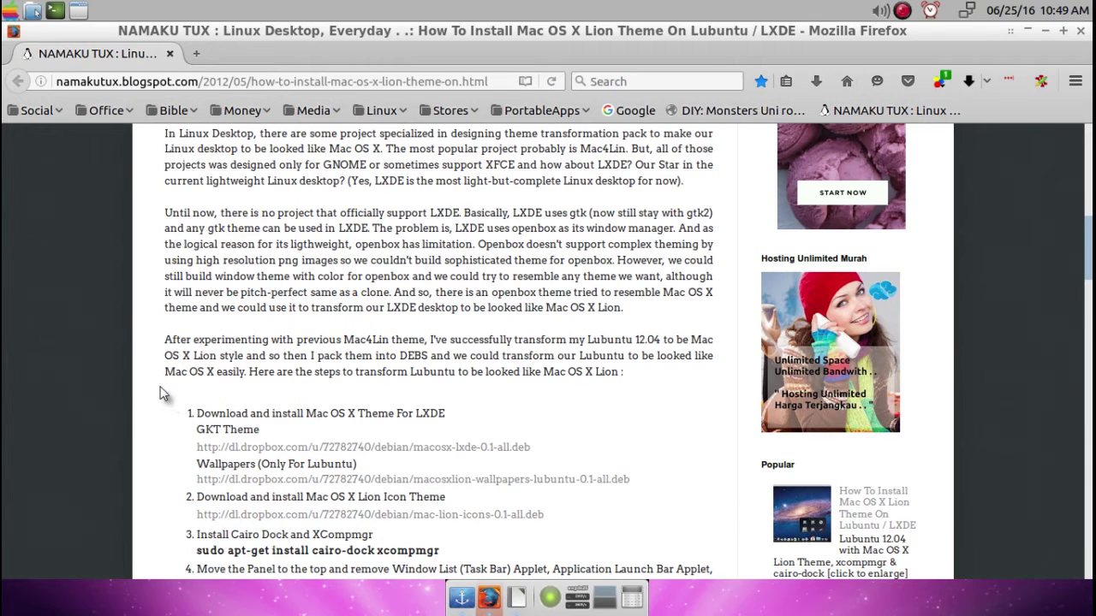
pyautogui.scroll(-4, 161, 397)
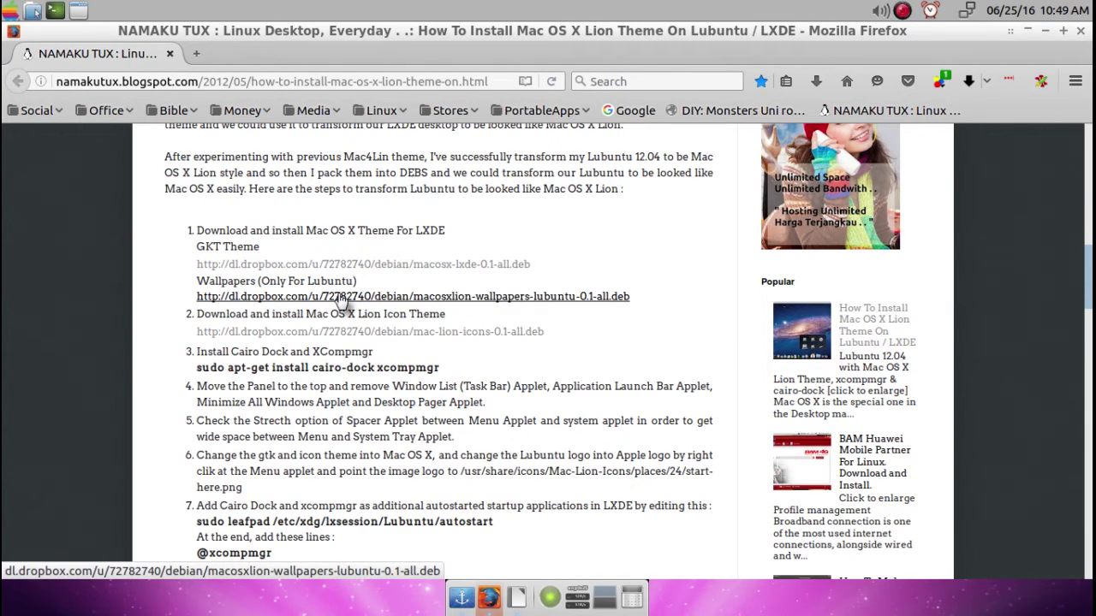
pyautogui.click(343, 296)
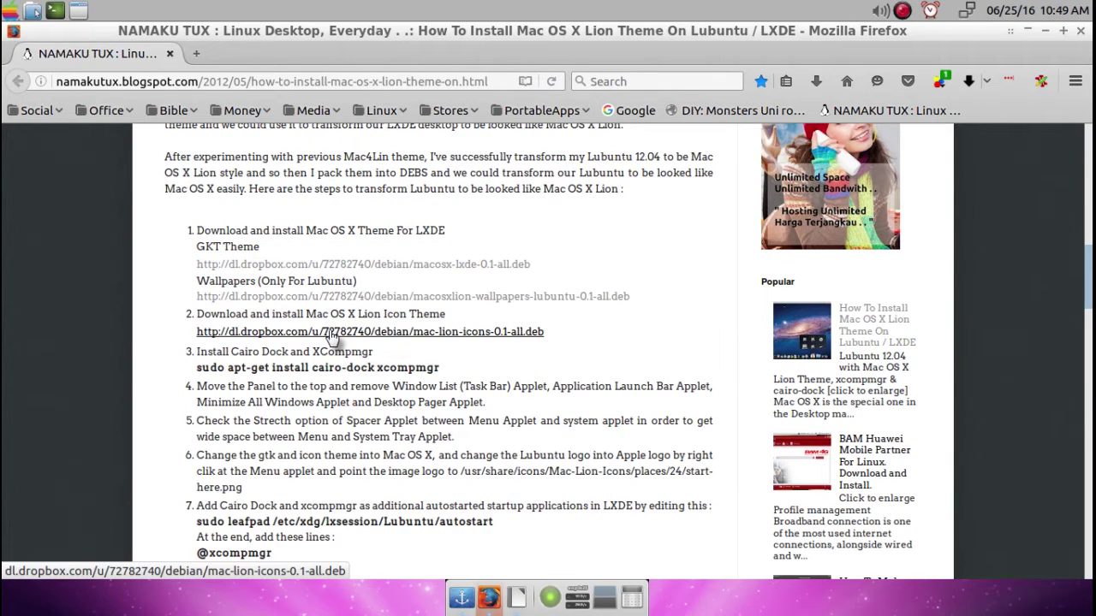
pyautogui.click(332, 334)
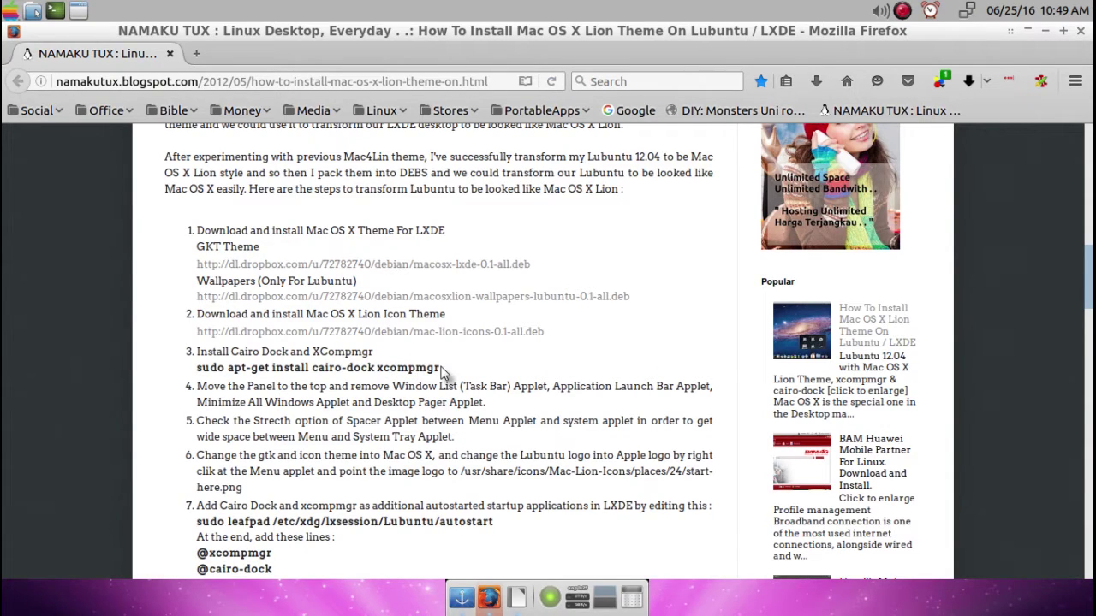
pyautogui.moveTo(442, 370); pyautogui.dragTo(378, 369)
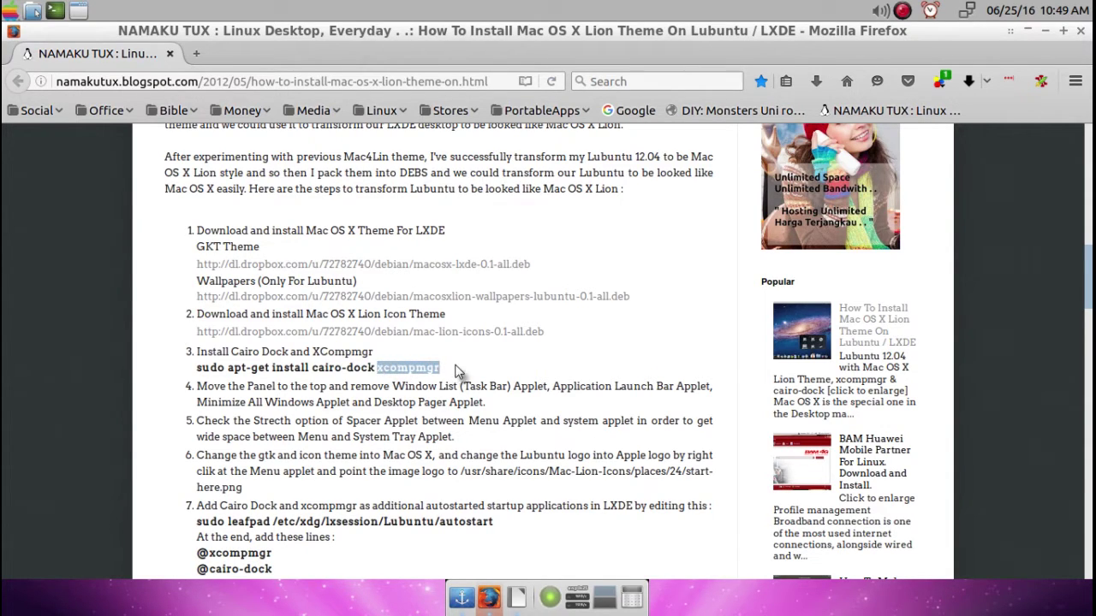
pyautogui.click(458, 372)
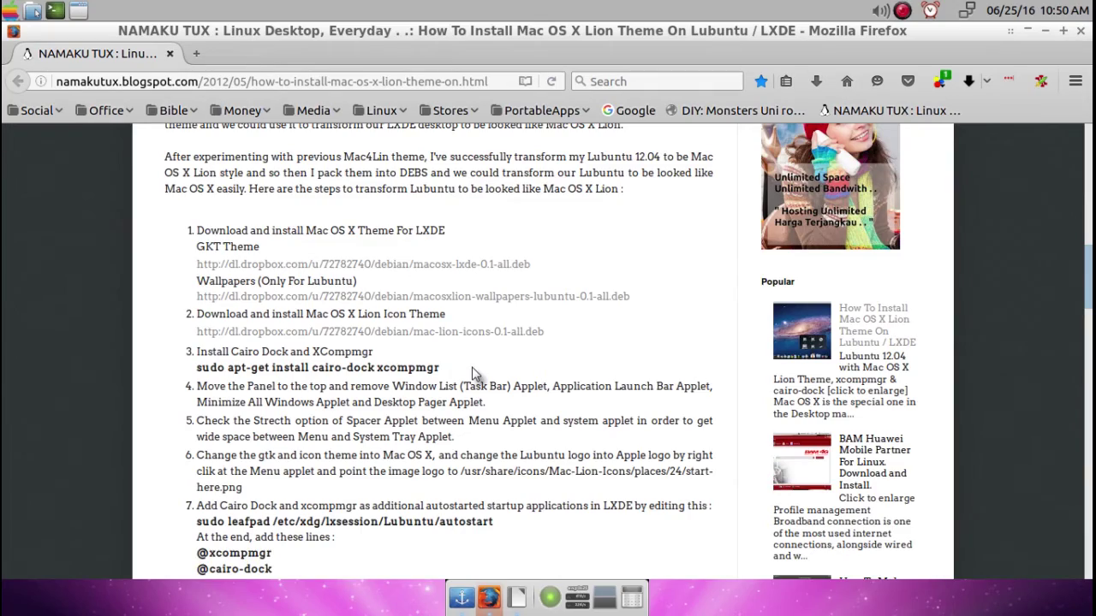
pyautogui.scroll(-2, 475, 374)
pyautogui.scroll(15, 462, 355)
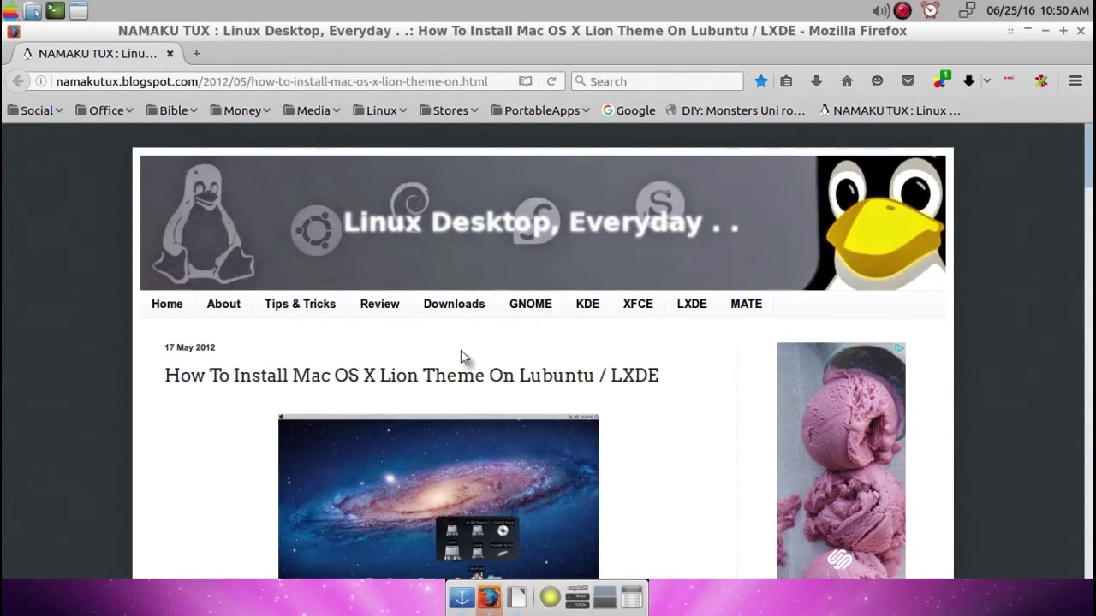
# - Return to the LibreOffice Writer document and open the Downloads/Themes folder in the file manager to view the downloaded theme packages
pyautogui.hotkey('ctrl', 'alt', 'Left')
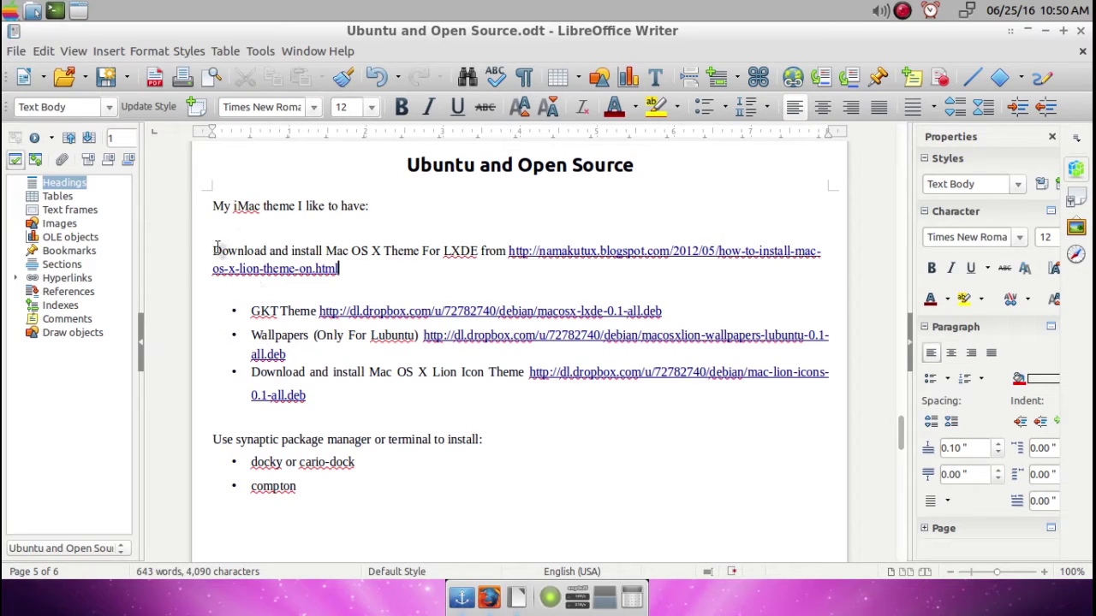
pyautogui.click(31, 12)
pyautogui.click(53, 325)
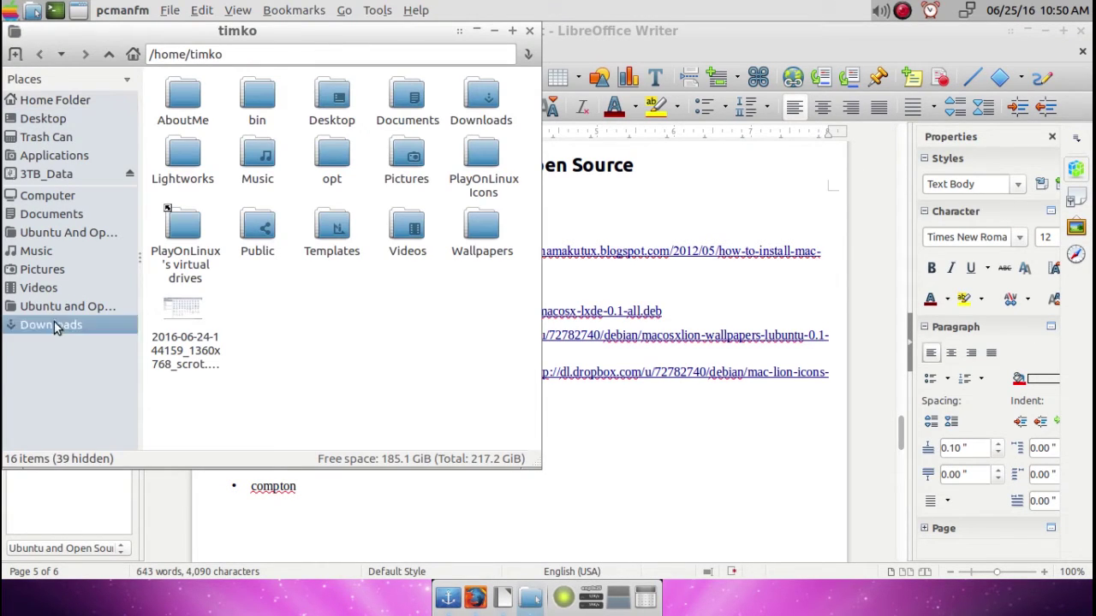
pyautogui.doubleClick(267, 96)
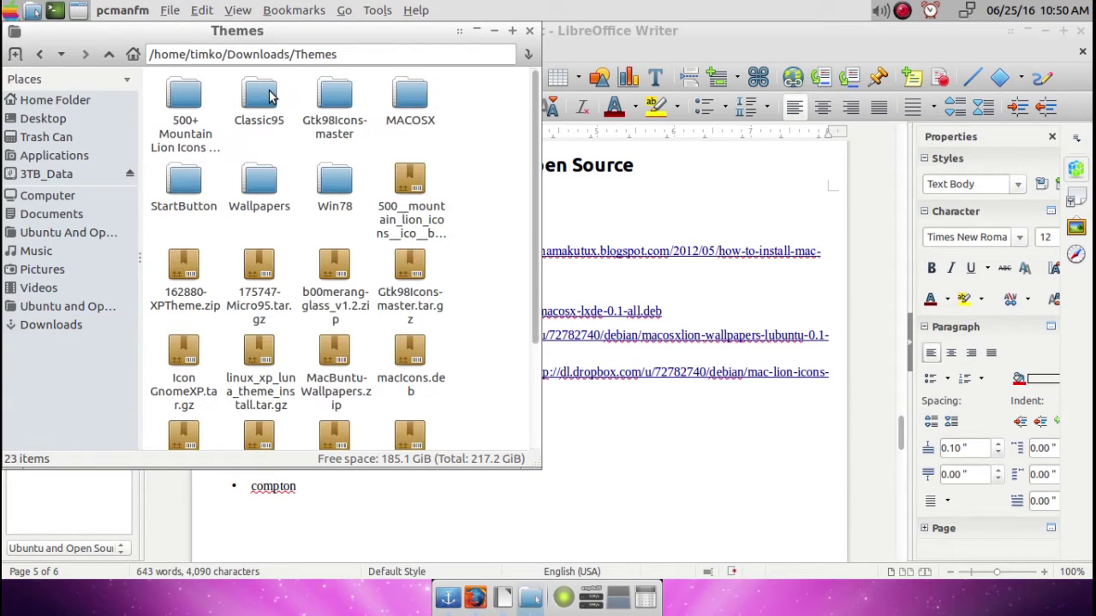
pyautogui.scroll(-4, 500, 214)
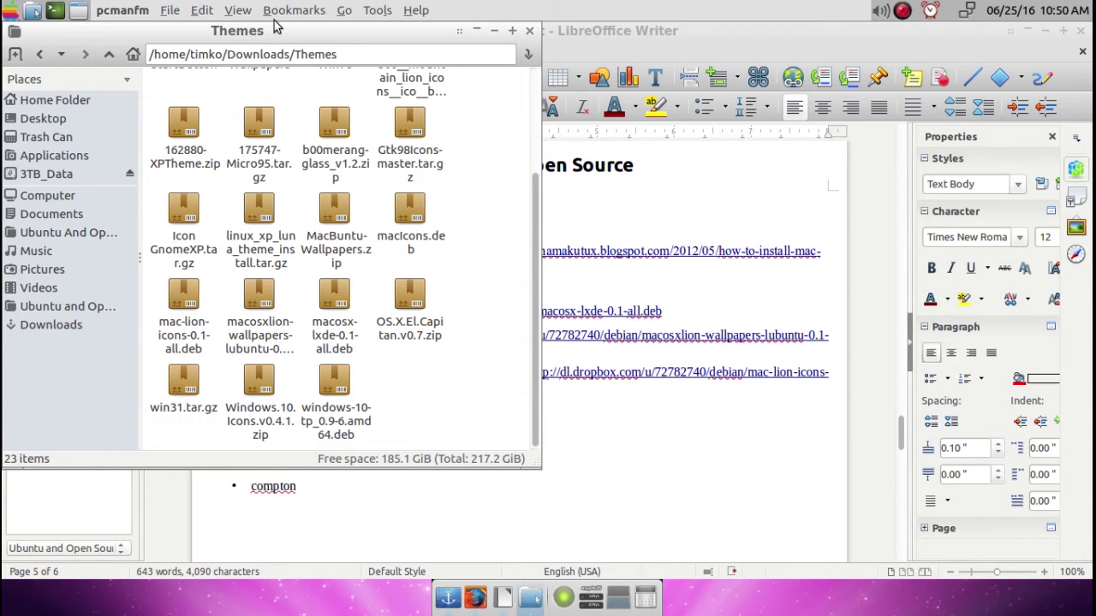
# - Open mac-lion-icons-0.1-all.deb with GDebi Package Installer to view its install options, then close the installer without reinstalling
pyautogui.moveTo(276, 32); pyautogui.dragTo(572, 131)
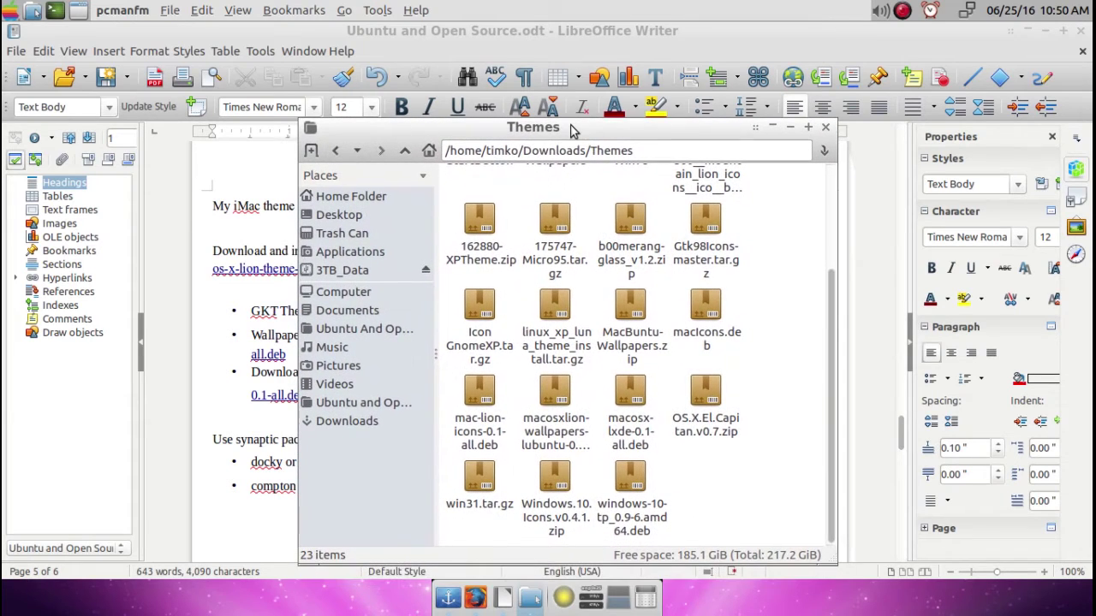
pyautogui.click(479, 392)
pyautogui.rightClick(480, 392)
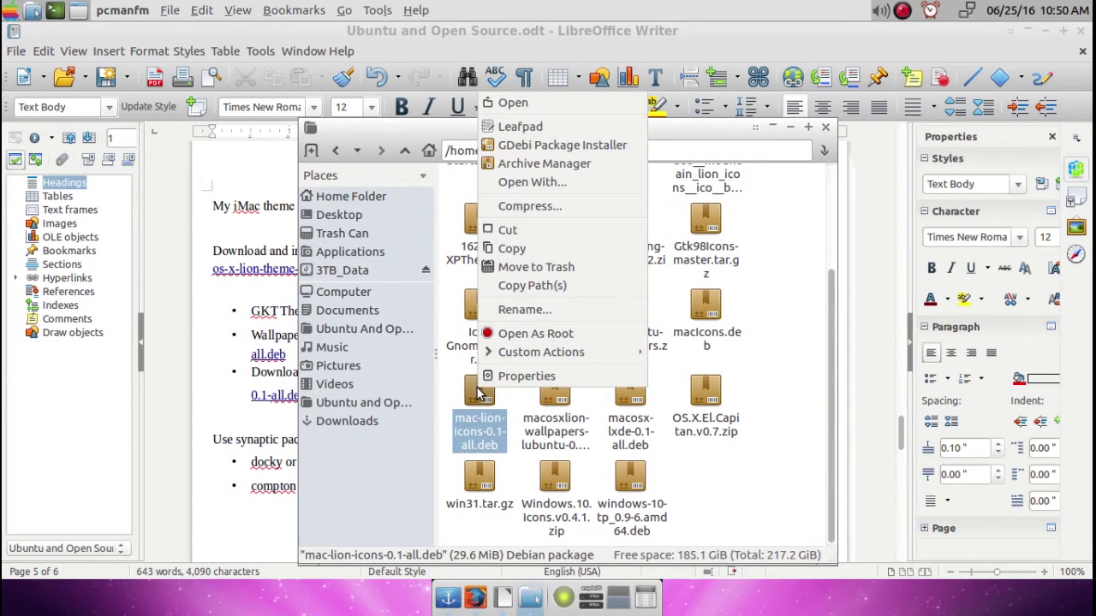
pyautogui.click(546, 147)
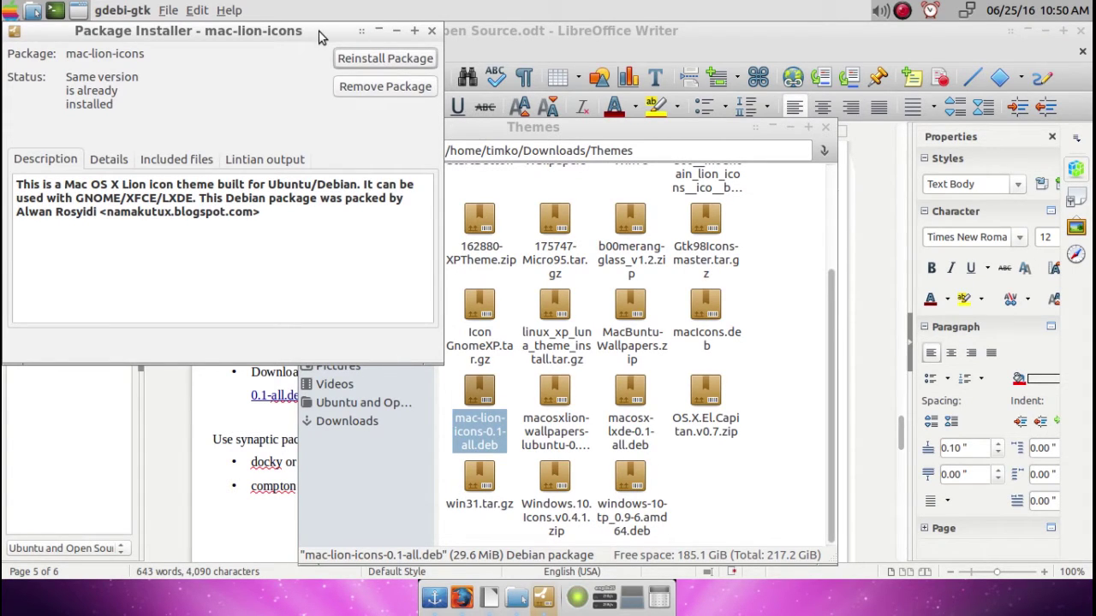
pyautogui.moveTo(319, 38); pyautogui.dragTo(376, 125)
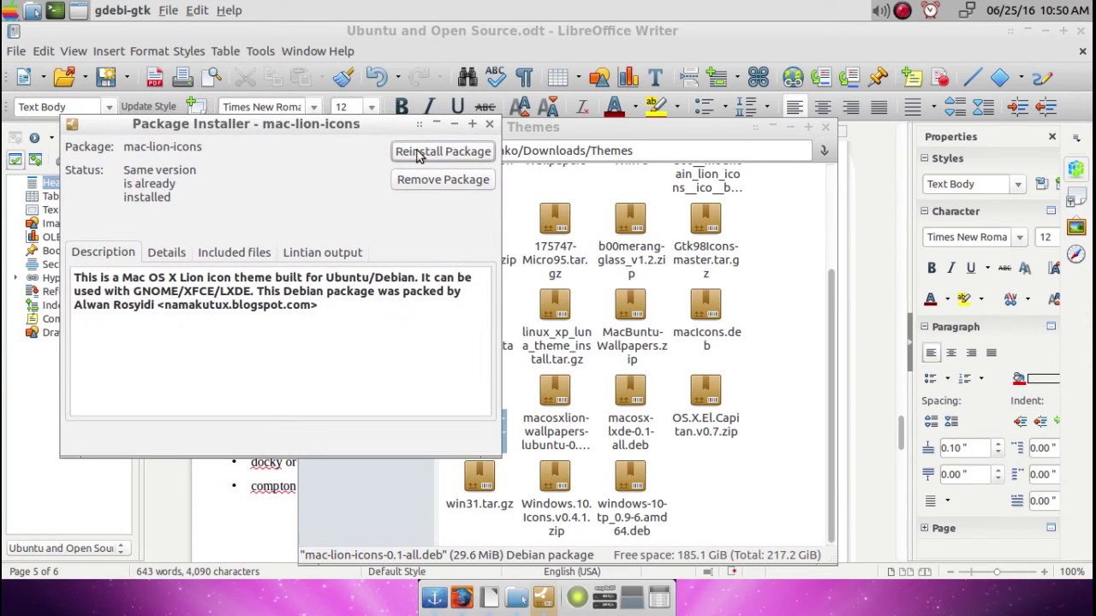
pyautogui.click(490, 124)
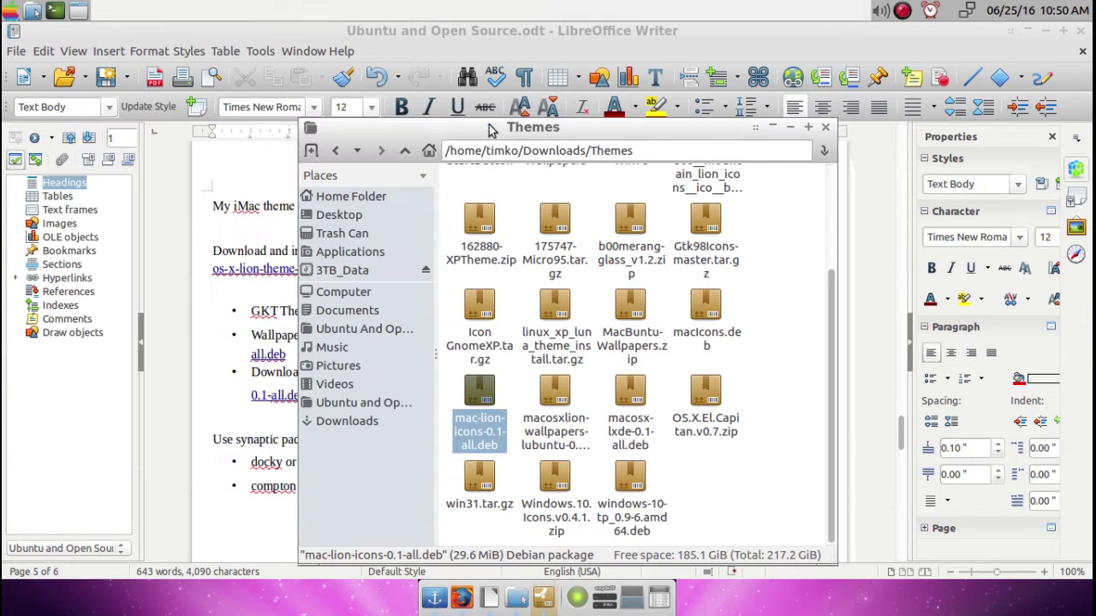
# - Point out the macosxlion-wallpapers-lubuntu and macosx-lxde packages, view the latter's open options, and close the Themes folder
pyautogui.click(547, 406)
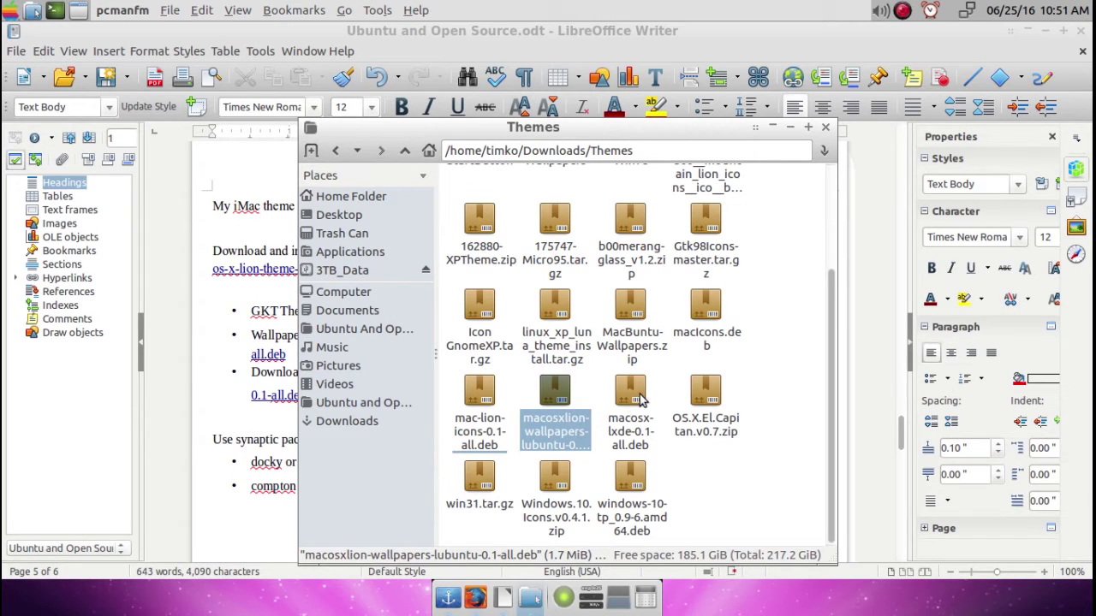
pyautogui.click(640, 400)
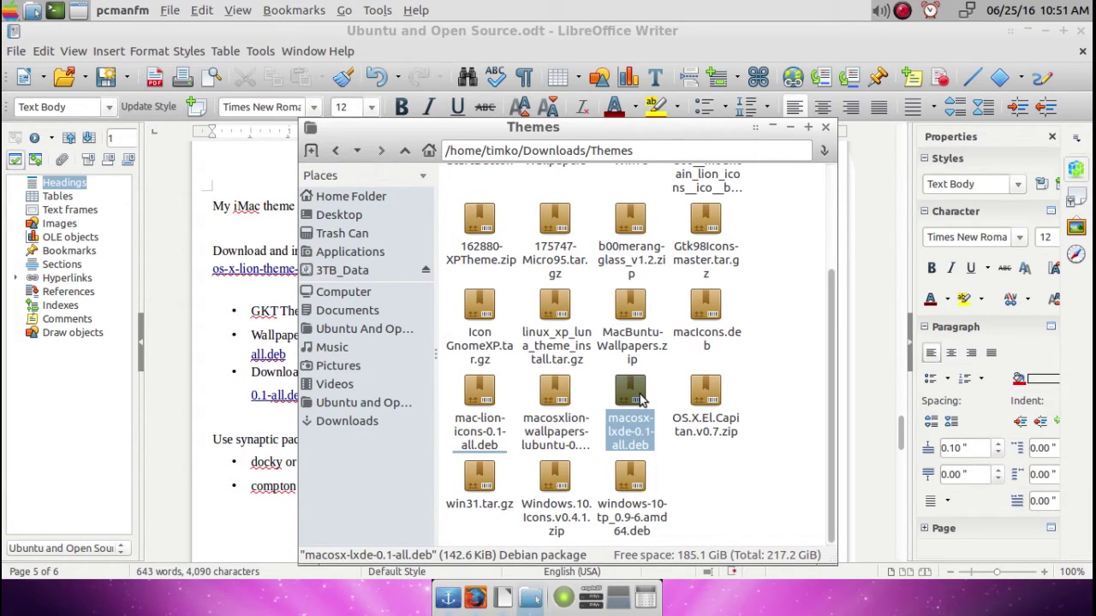
pyautogui.rightClick(640, 400)
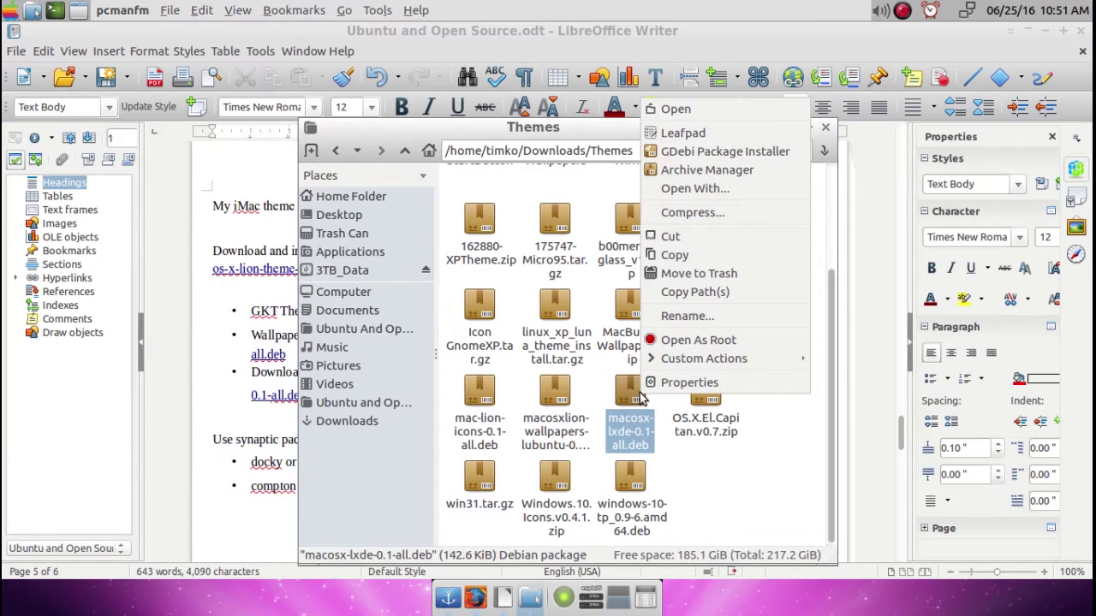
pyautogui.click(710, 469)
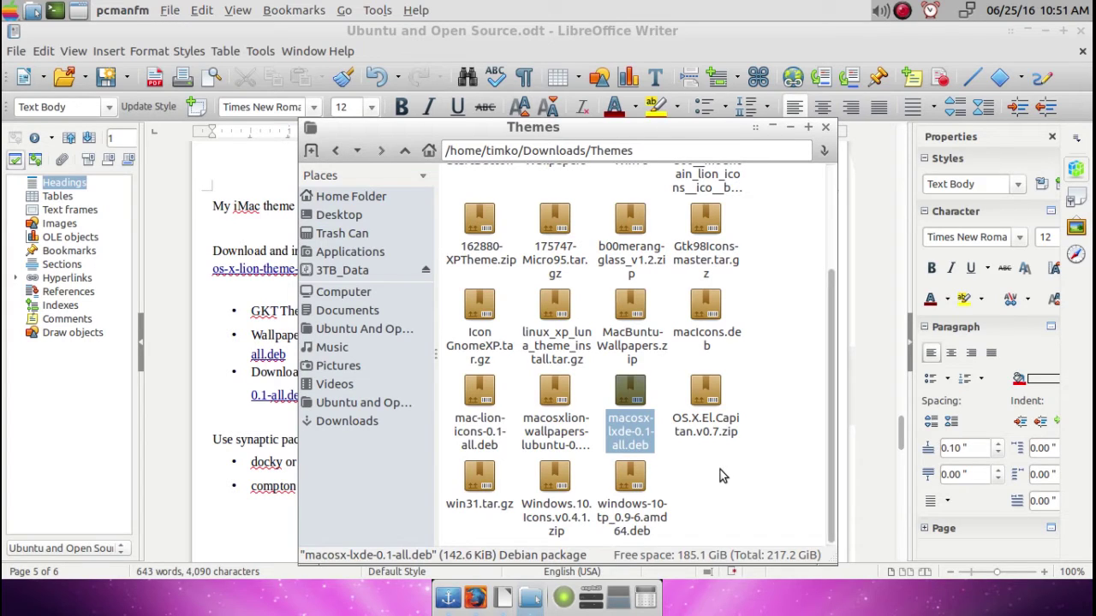
pyautogui.click(726, 473)
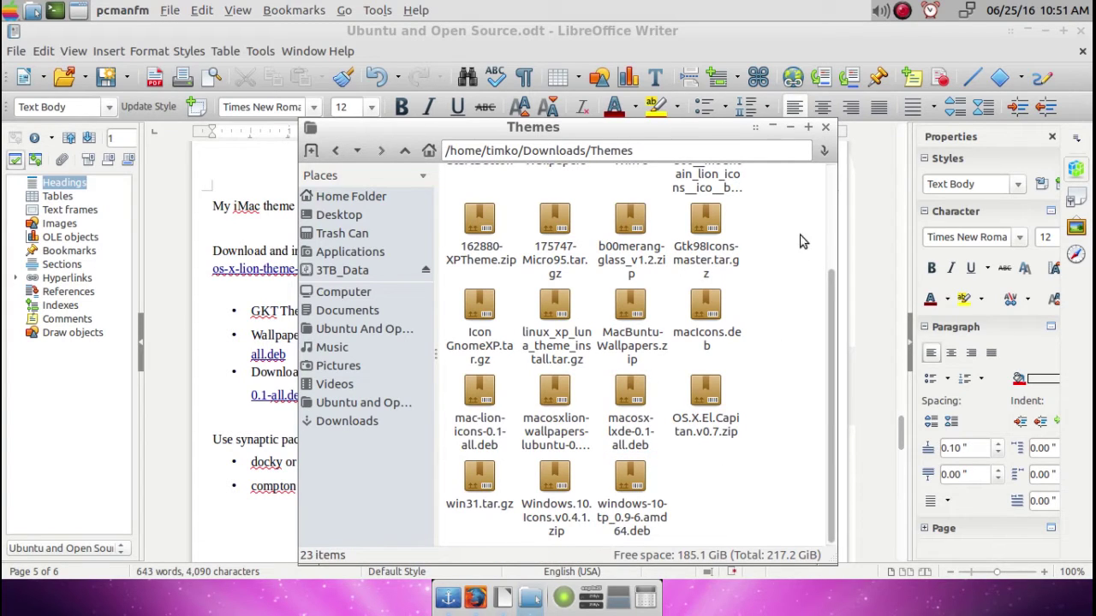
pyautogui.click(826, 127)
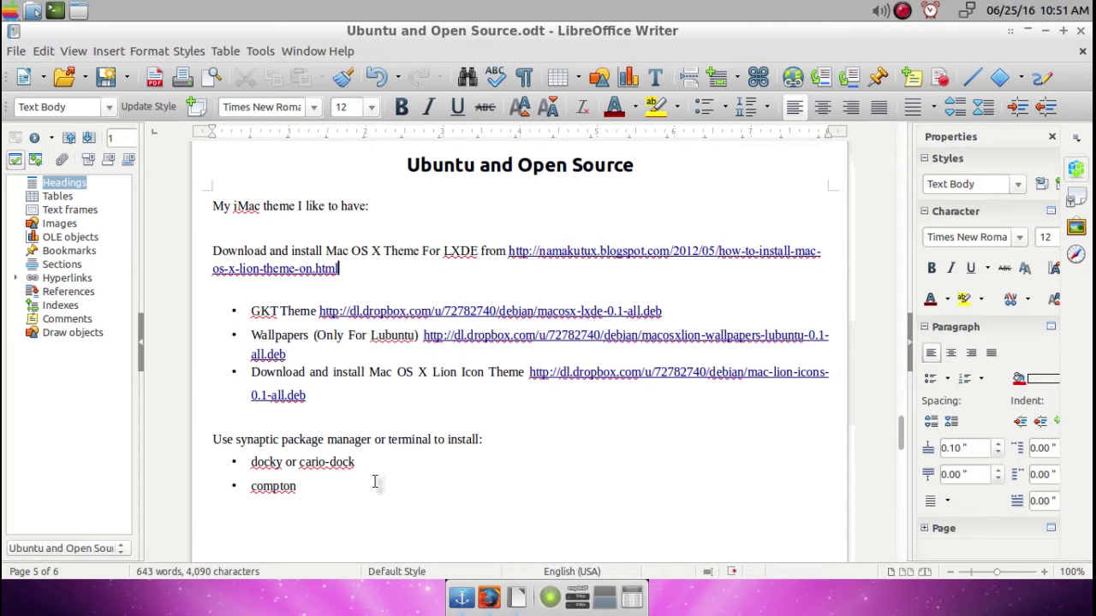
# - Highlight "synaptic package manager" and "terminal" in the document line introducing the docky and compton installation
pyautogui.click(268, 463)
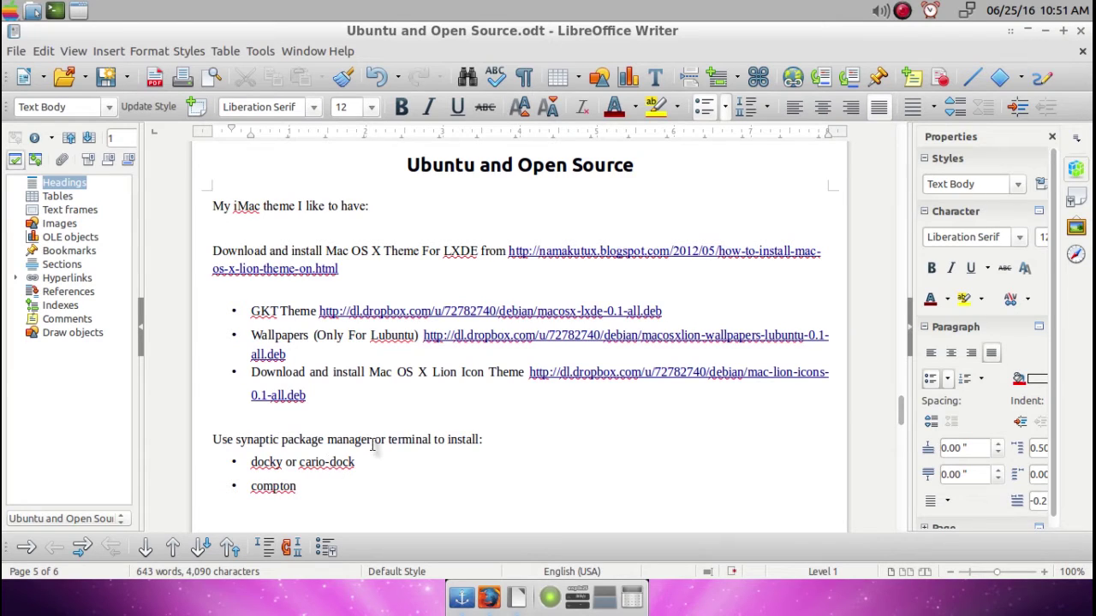
pyautogui.moveTo(373, 442); pyautogui.dragTo(237, 438)
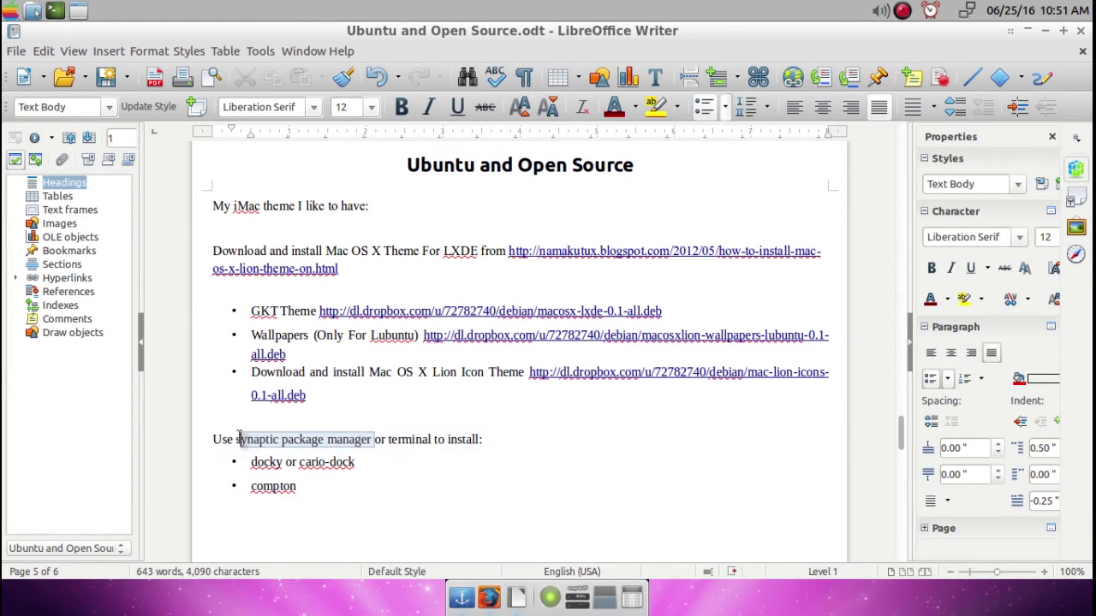
pyautogui.click(396, 439)
pyautogui.doubleClick(397, 438)
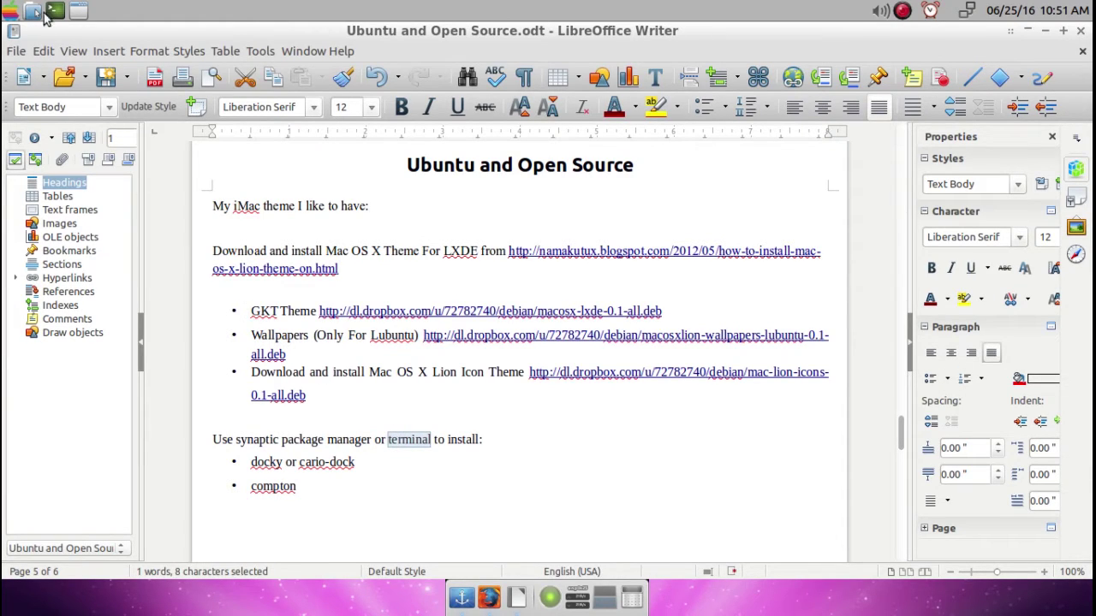
# - Open a terminal, run "sudo apt-get install docky", and authorize it with the account password
pyautogui.click(55, 11)
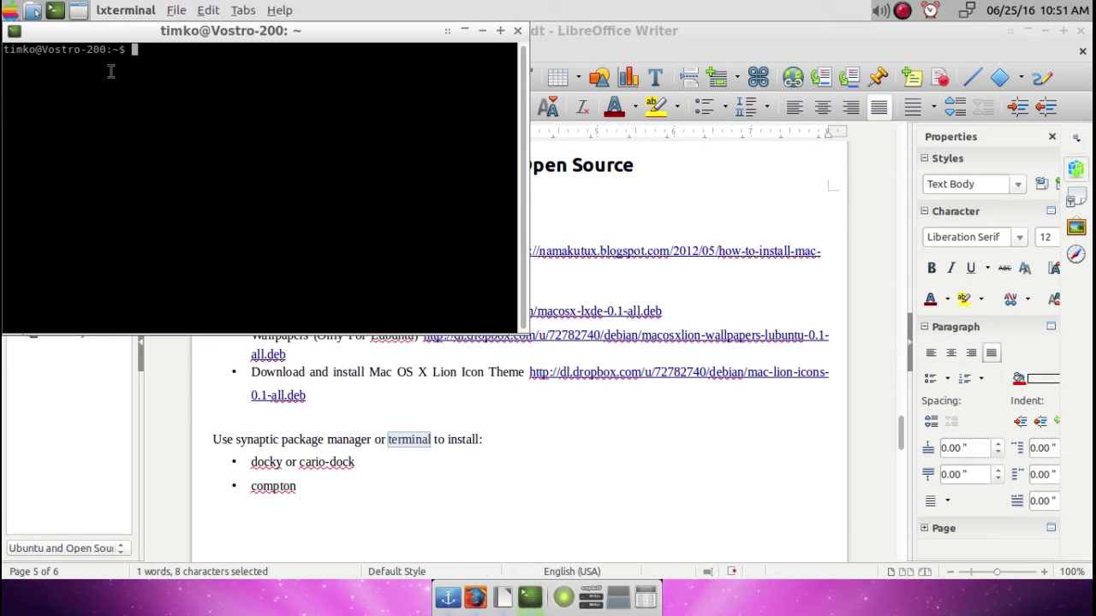
pyautogui.moveTo(131, 32); pyautogui.dragTo(218, 109)
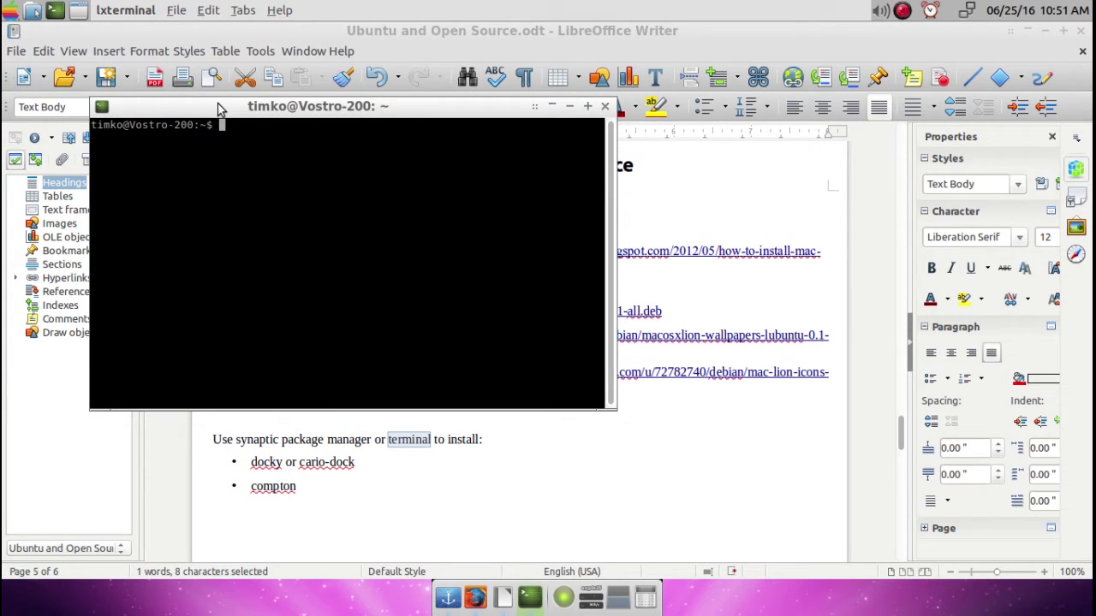
pyautogui.write('sudo apt-get install')
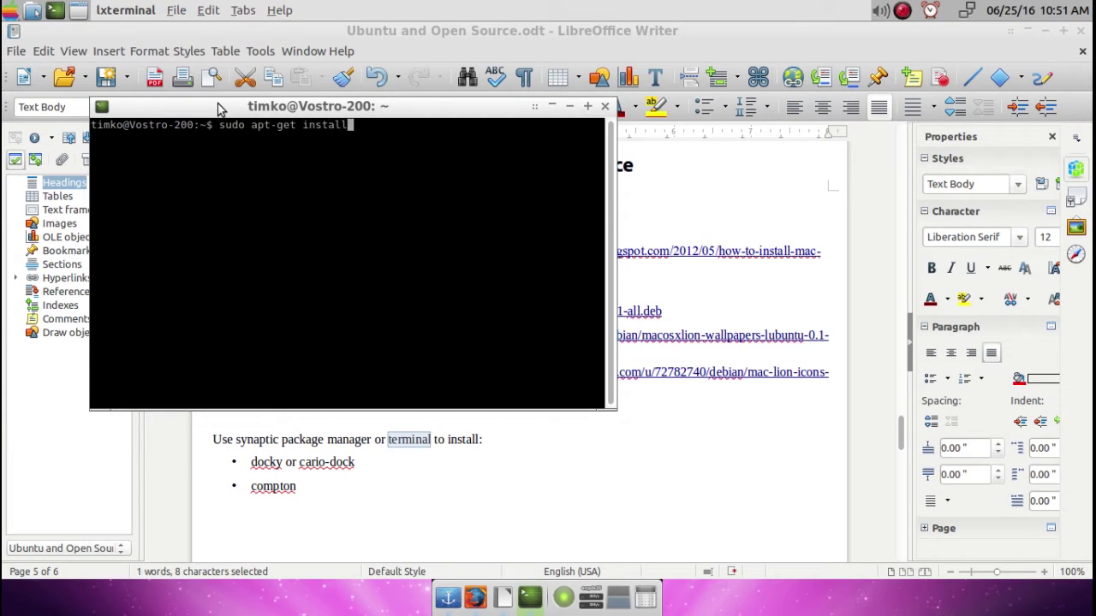
pyautogui.write(' docky')
pyautogui.press('Return')
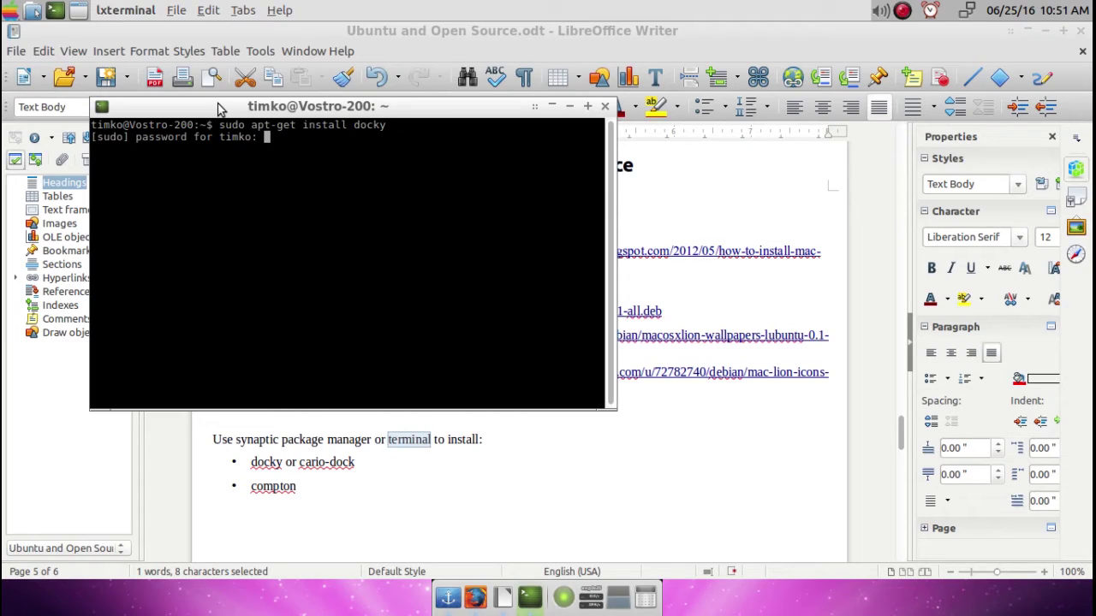
pyautogui.press('Return')
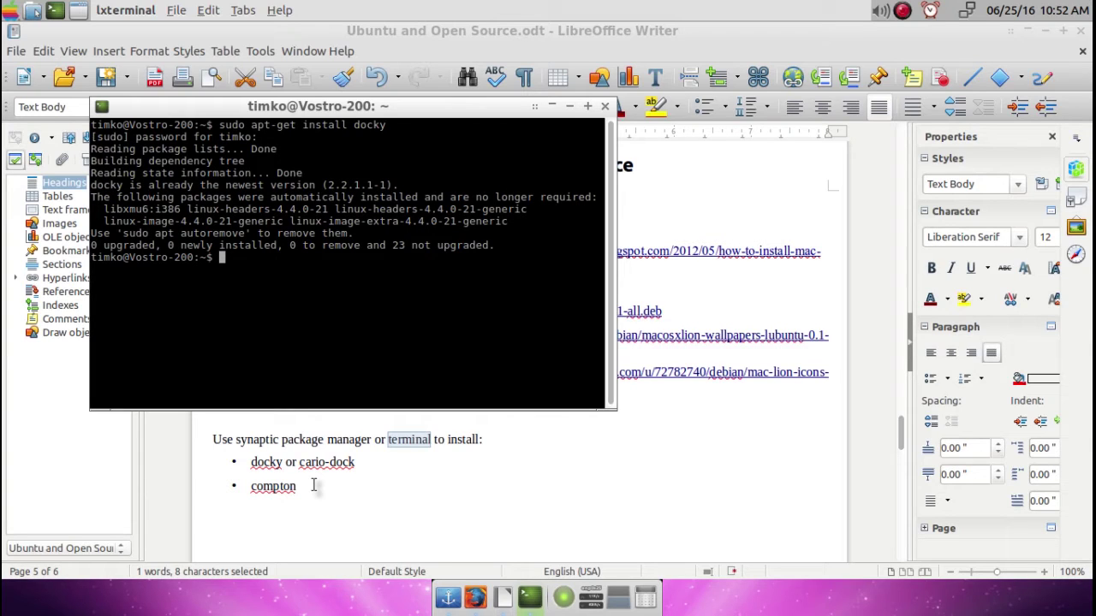
# - Run "sudo apt-get install compton" in the terminal and close the terminal window
pyautogui.write('c')
pyautogui.press('BackSpace')
pyautogui.press('Up')
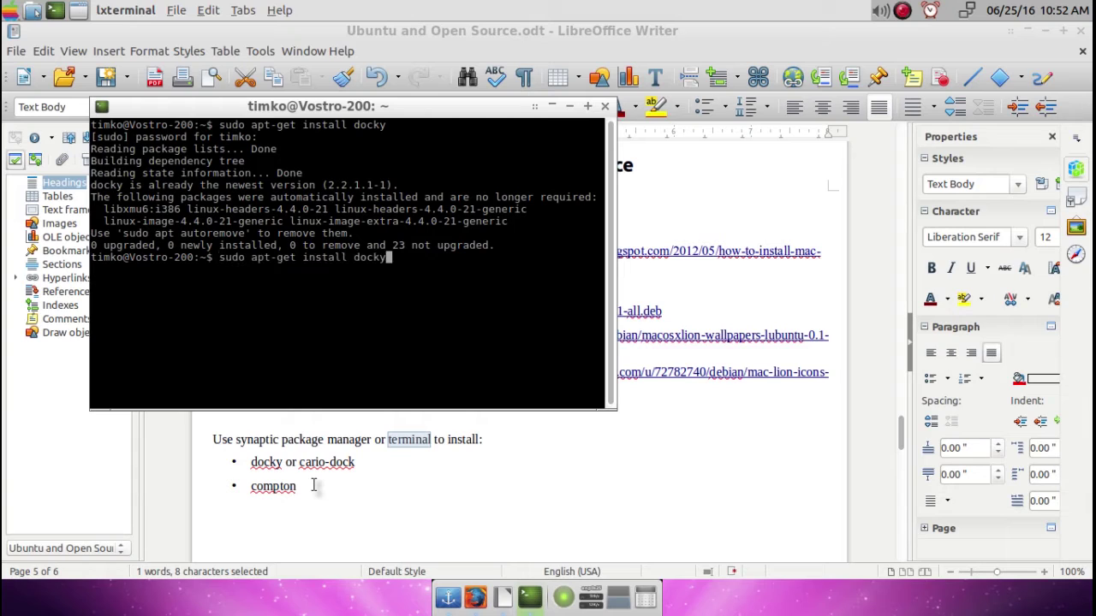
pyautogui.press('BackSpace')
pyautogui.press('BackSpace')
pyautogui.press('BackSpace')
pyautogui.press('BackSpace')
pyautogui.press('BackSpace')
pyautogui.write('compton')
pyautogui.press('Return')
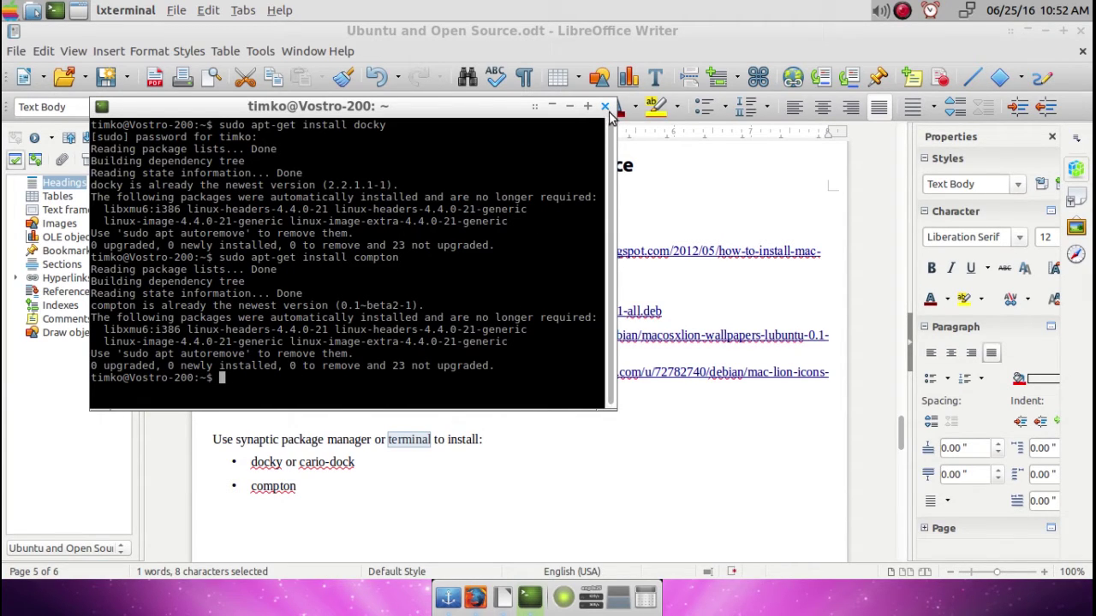
pyautogui.click(605, 107)
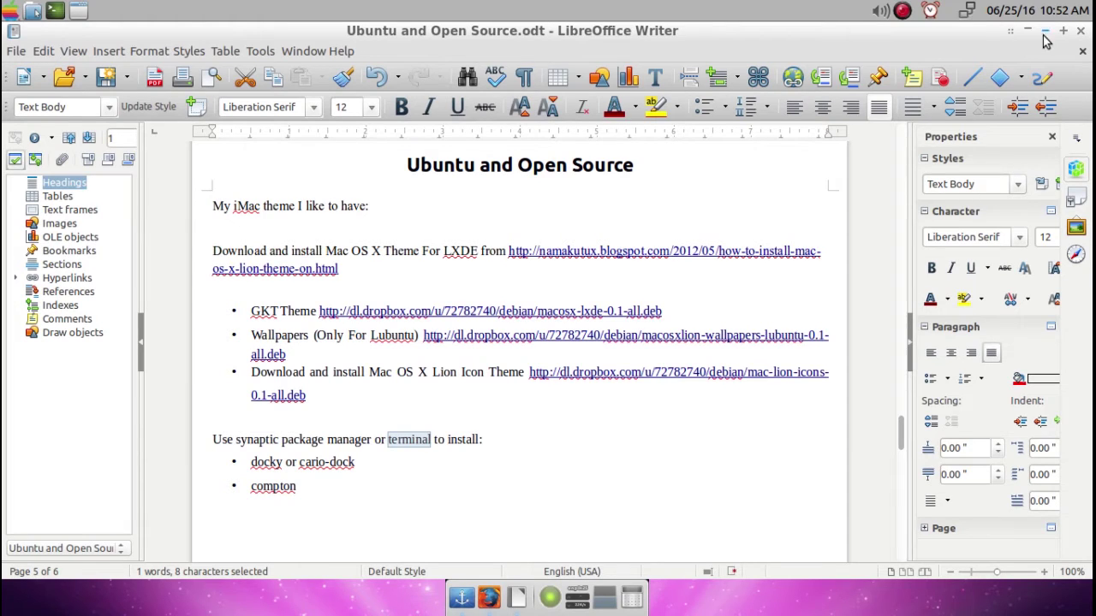
# - Open Customize Look and Feel and apply the MacOSX-LXDE widget style
pyautogui.click(9, 12)
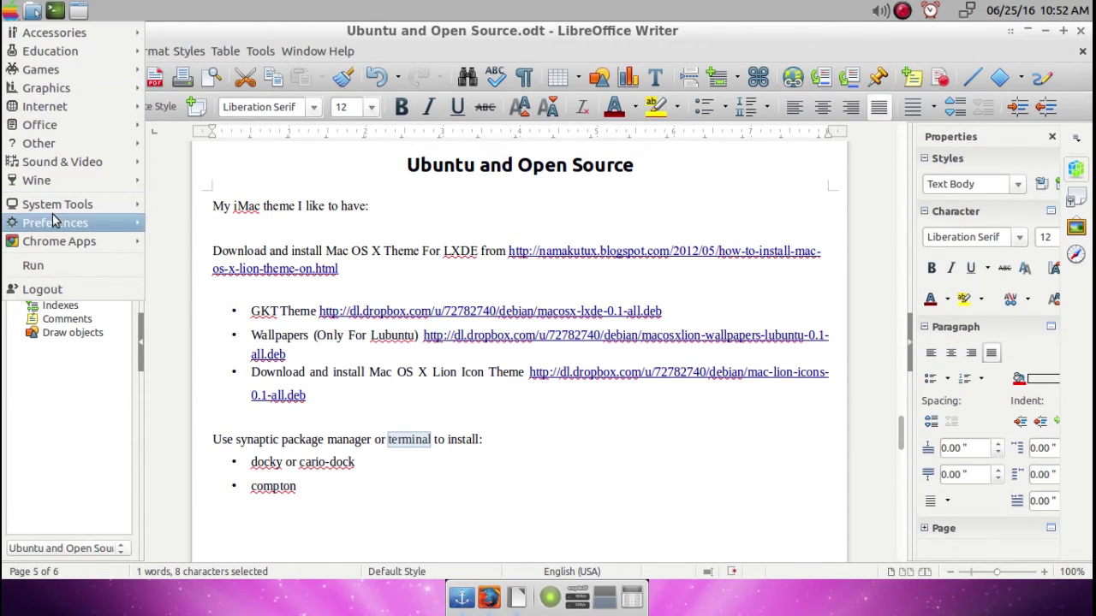
pyautogui.moveTo(56, 222)
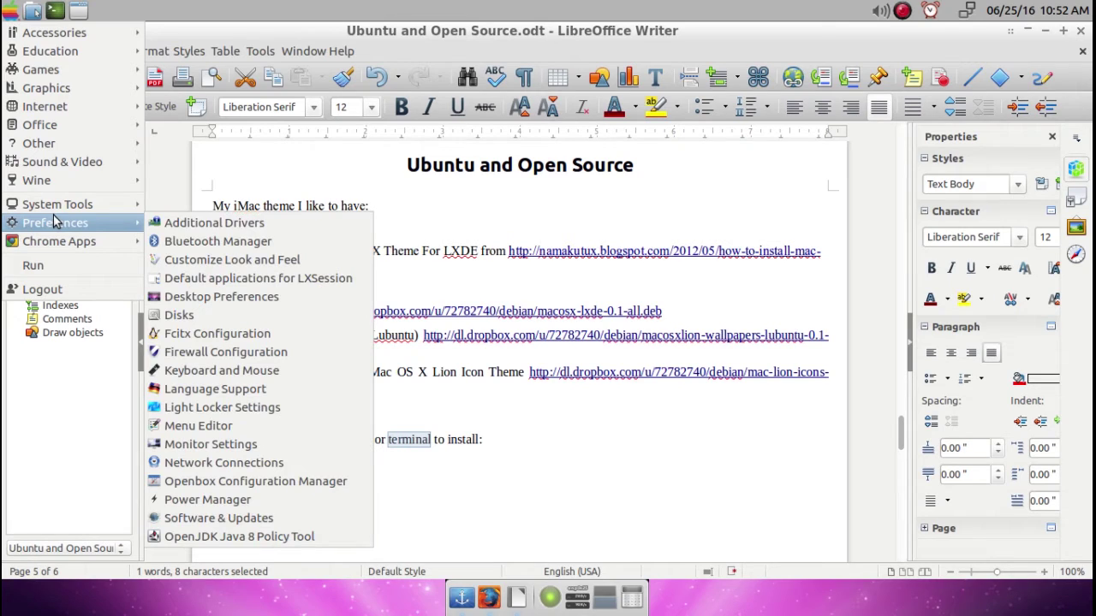
pyautogui.click(247, 255)
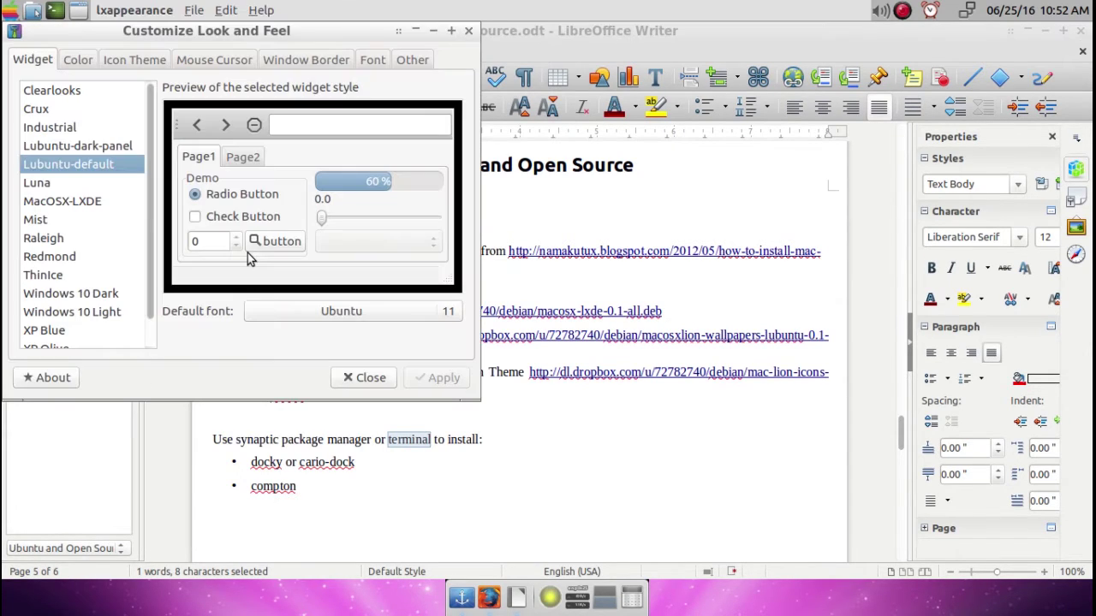
pyautogui.click(67, 208)
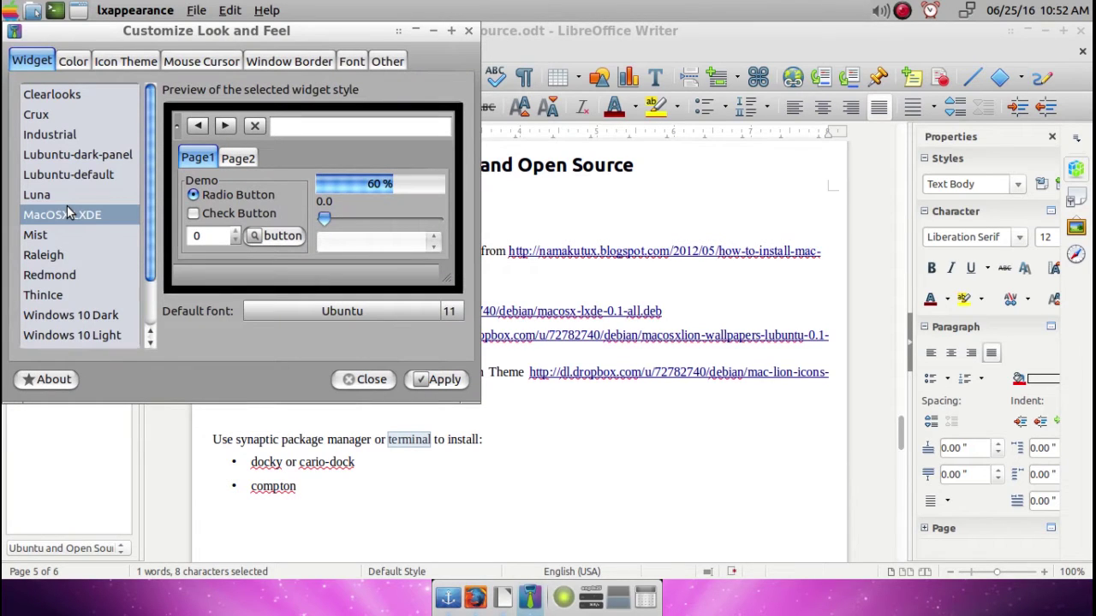
pyautogui.click(433, 382)
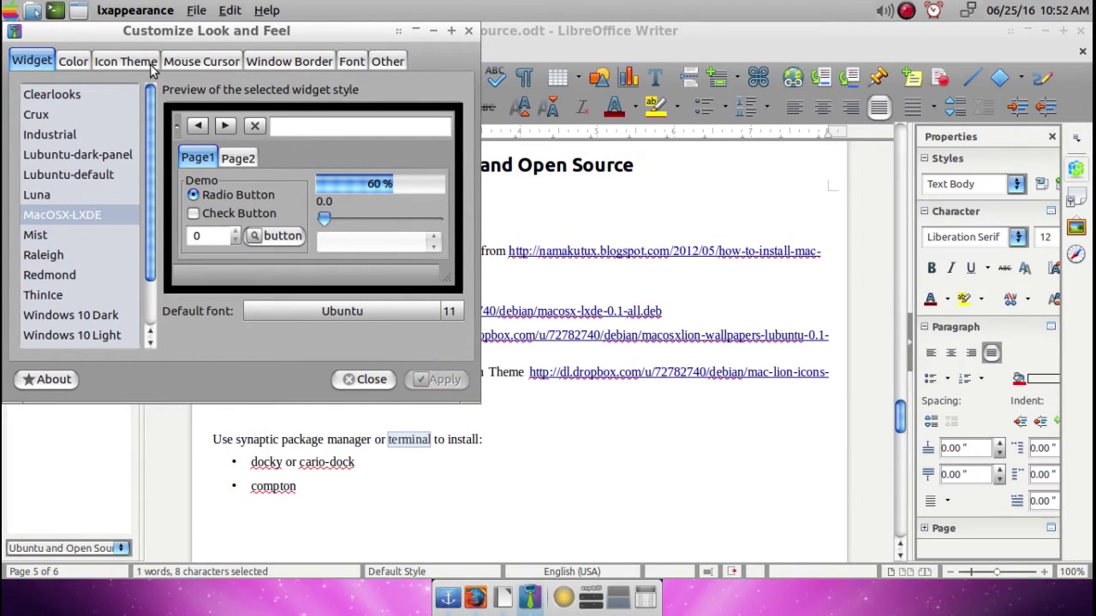
# - Apply the Lion By MB0SS icon theme to the desktop
pyautogui.click(151, 69)
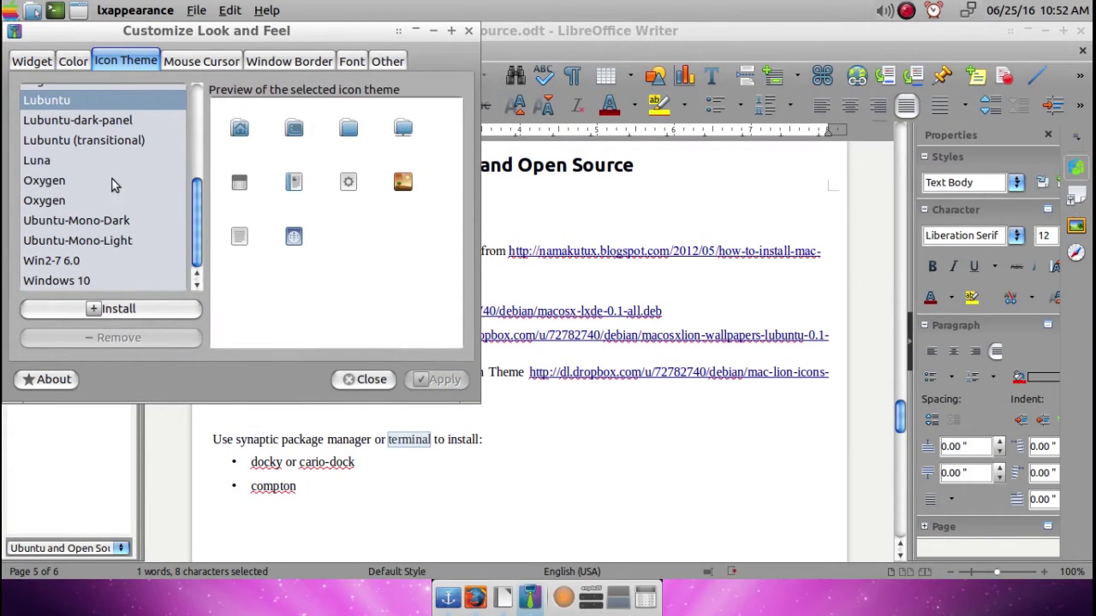
pyautogui.scroll(3, 131, 199)
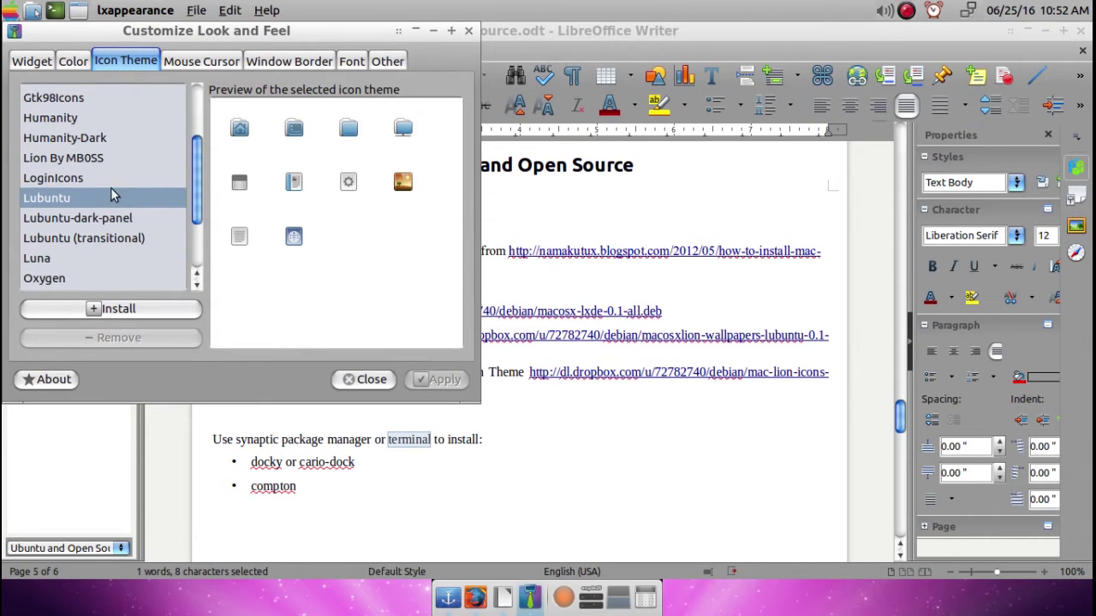
pyautogui.click(71, 159)
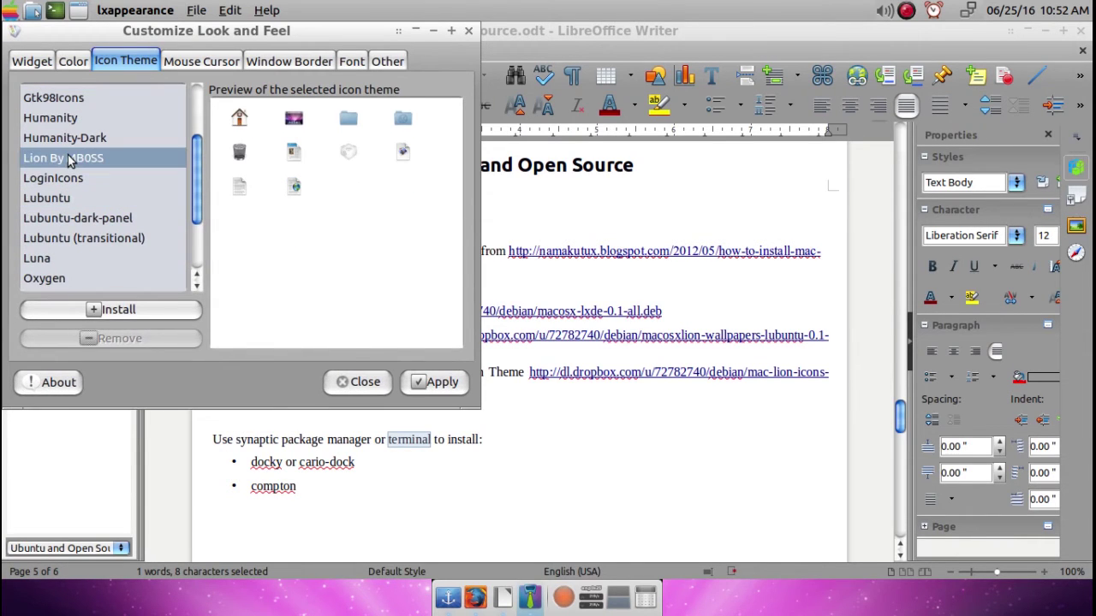
pyautogui.click(436, 390)
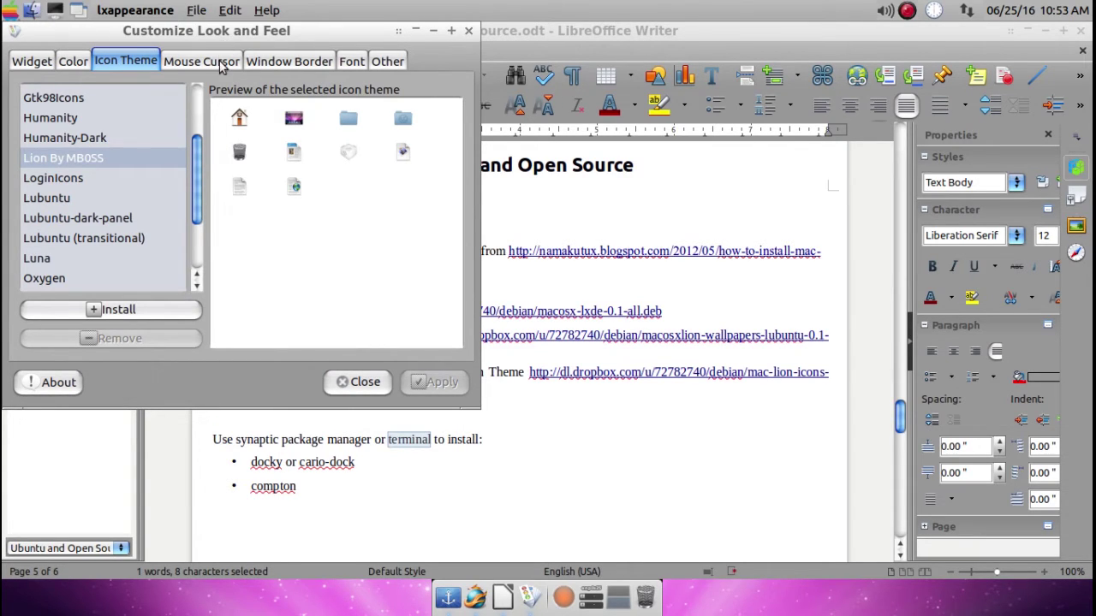
# - Try the MacOSX-LXDE window border theme and switch the border back to Lubuntu-default
pyautogui.click(283, 60)
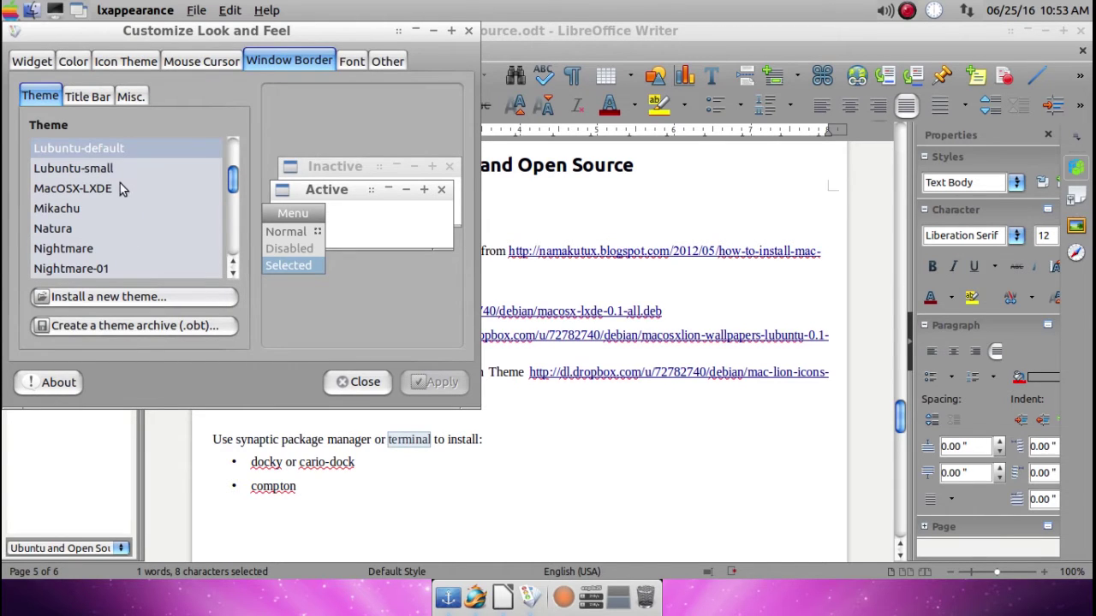
pyautogui.click(99, 191)
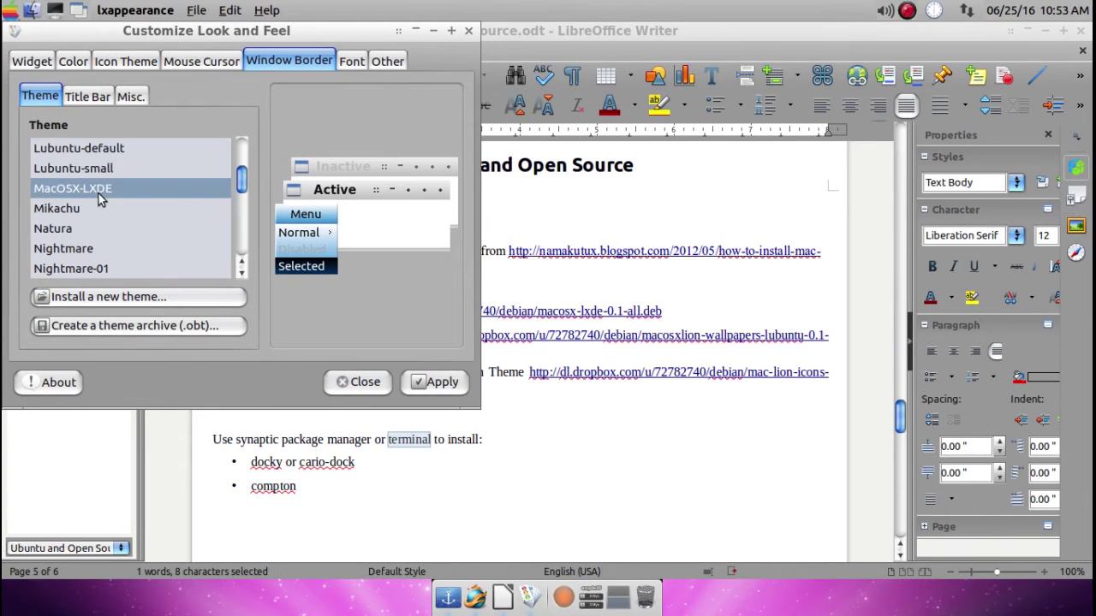
pyautogui.click(436, 383)
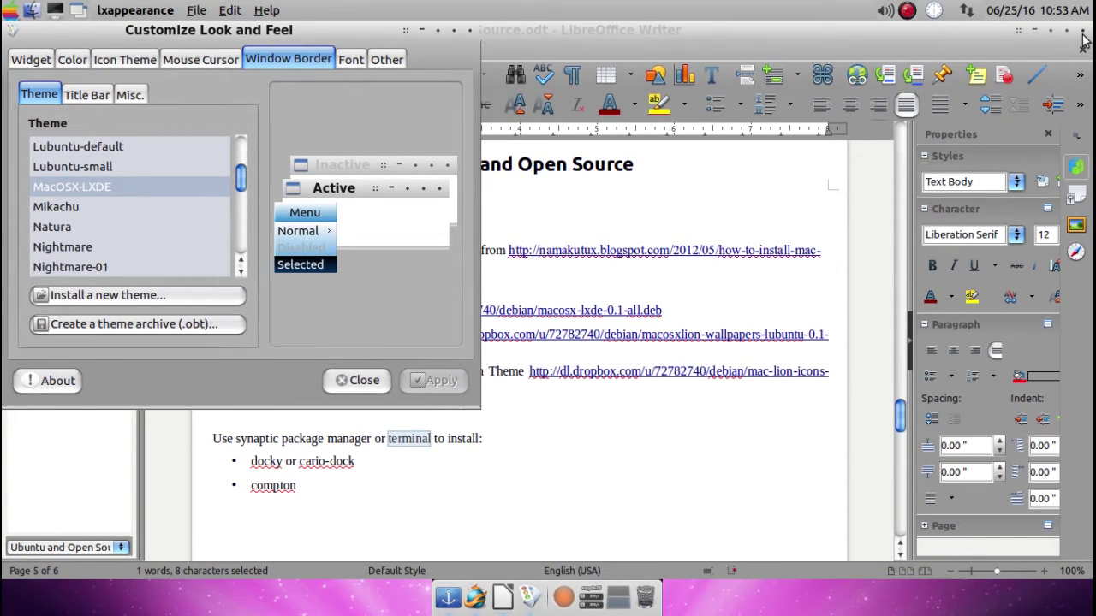
pyautogui.click(92, 149)
pyautogui.click(434, 380)
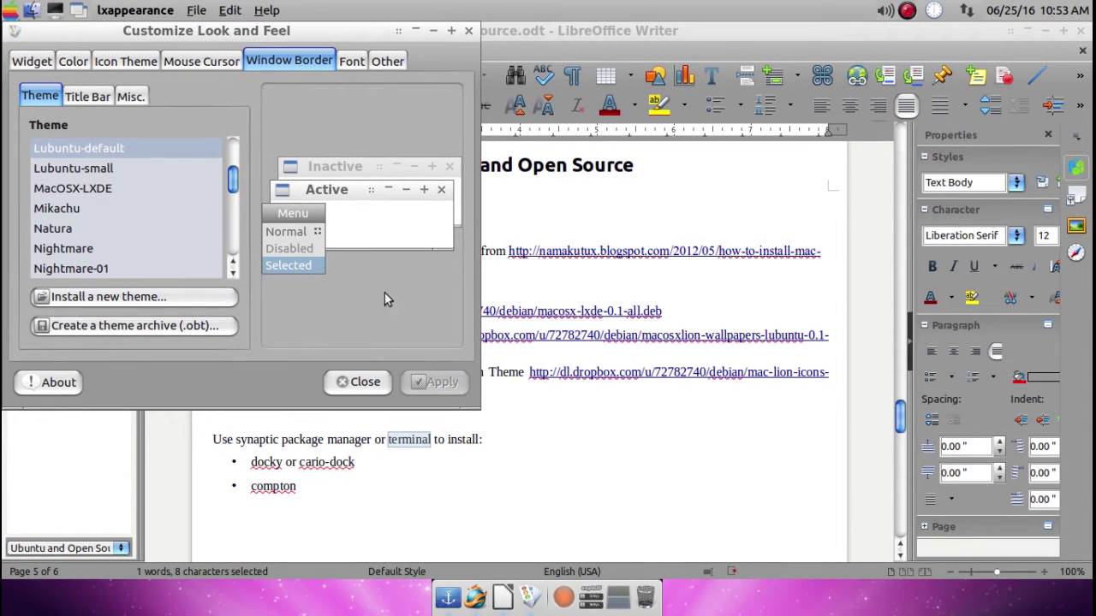
# - Move the Customize Look and Feel window around the screen, and minimize it and the Writer document to reveal the desktop
pyautogui.moveTo(304, 31); pyautogui.dragTo(501, 121)
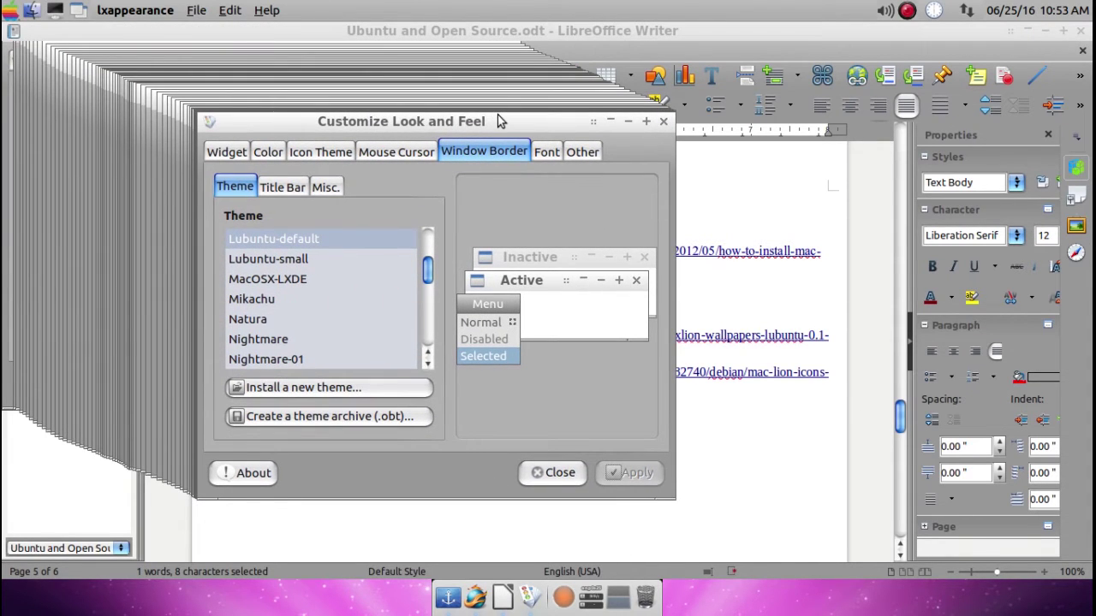
pyautogui.moveTo(501, 121); pyautogui.dragTo(467, 84)
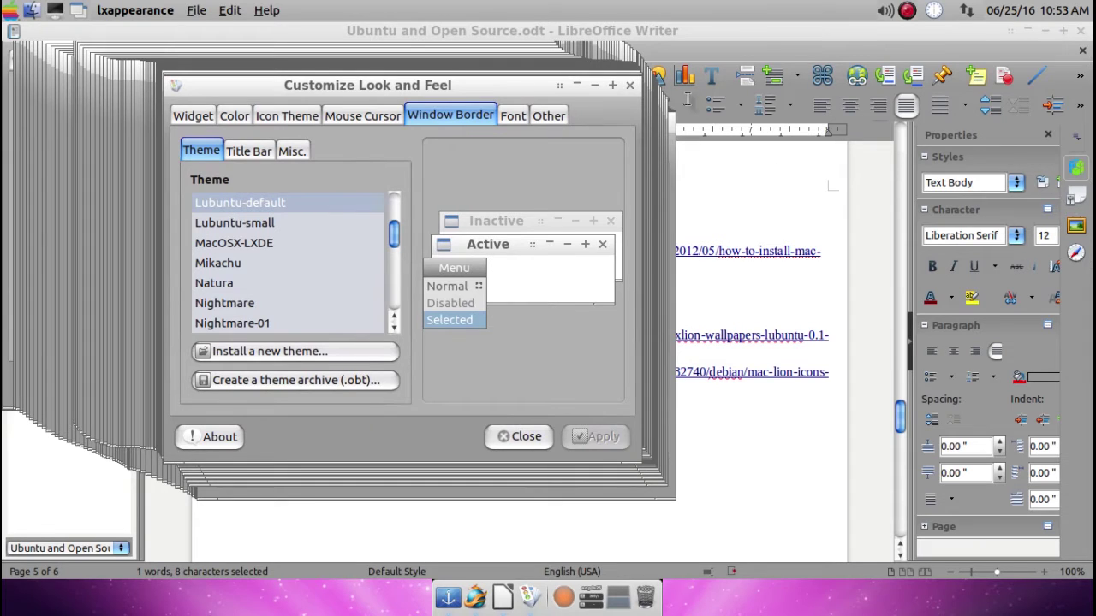
pyautogui.click(595, 86)
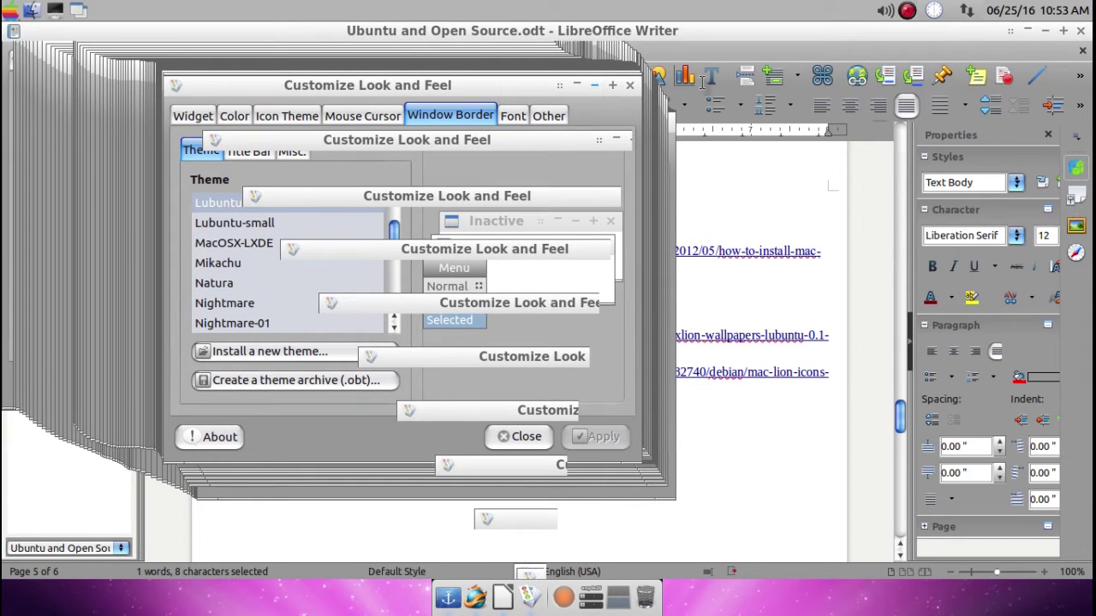
pyautogui.click(1047, 32)
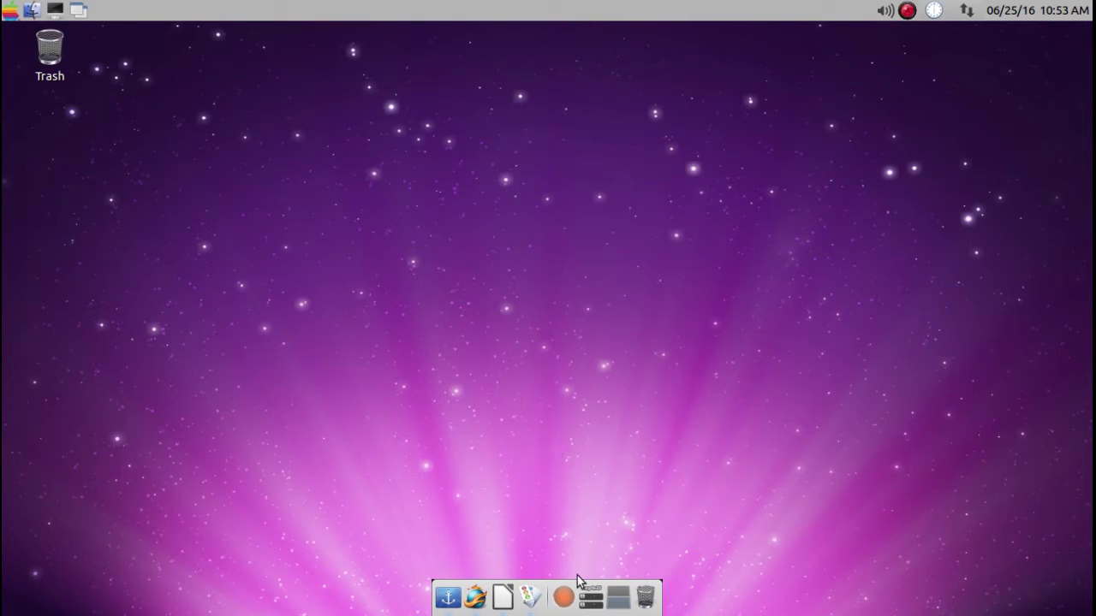
# - Open Desktop Preferences and choose the wallpapers-backgrounds-popular-purple image from the Wallpapers folder as wallpaper
pyautogui.rightClick(423, 256)
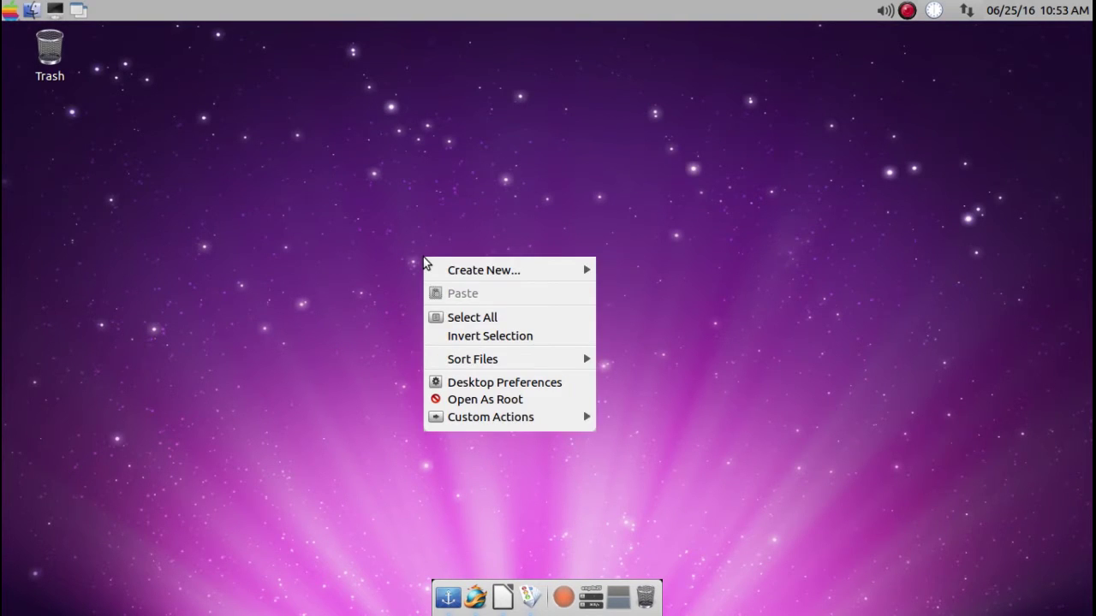
pyautogui.click(493, 383)
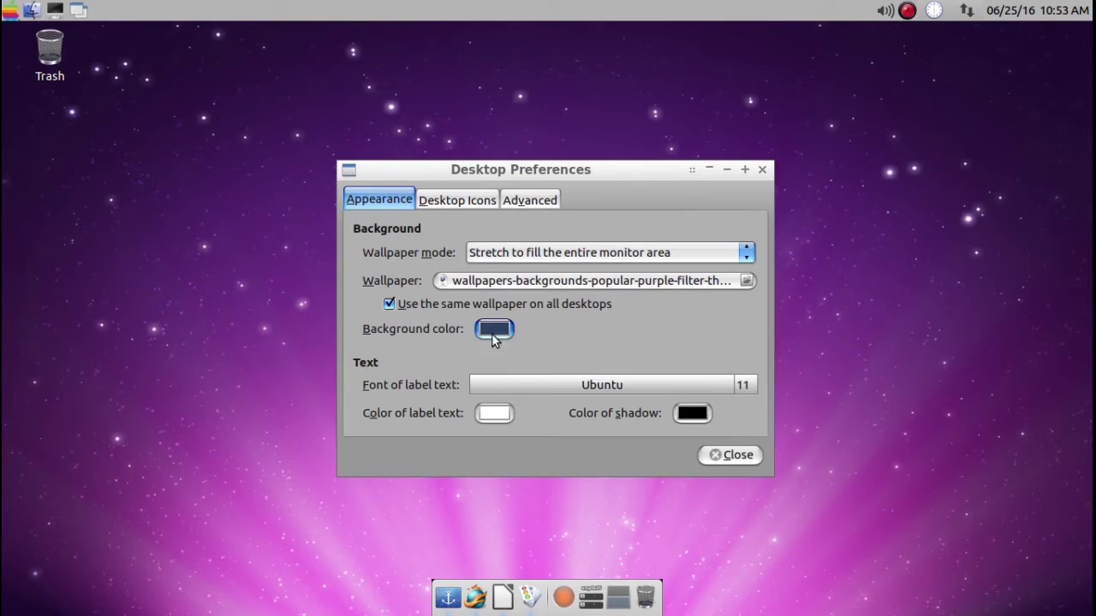
pyautogui.click(497, 280)
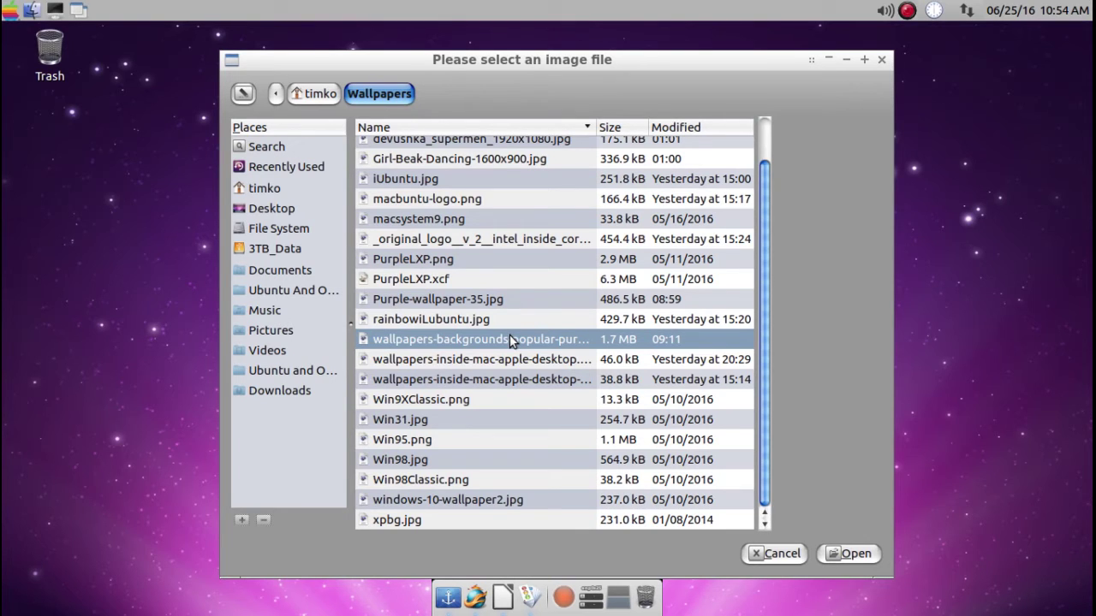
pyautogui.click(854, 553)
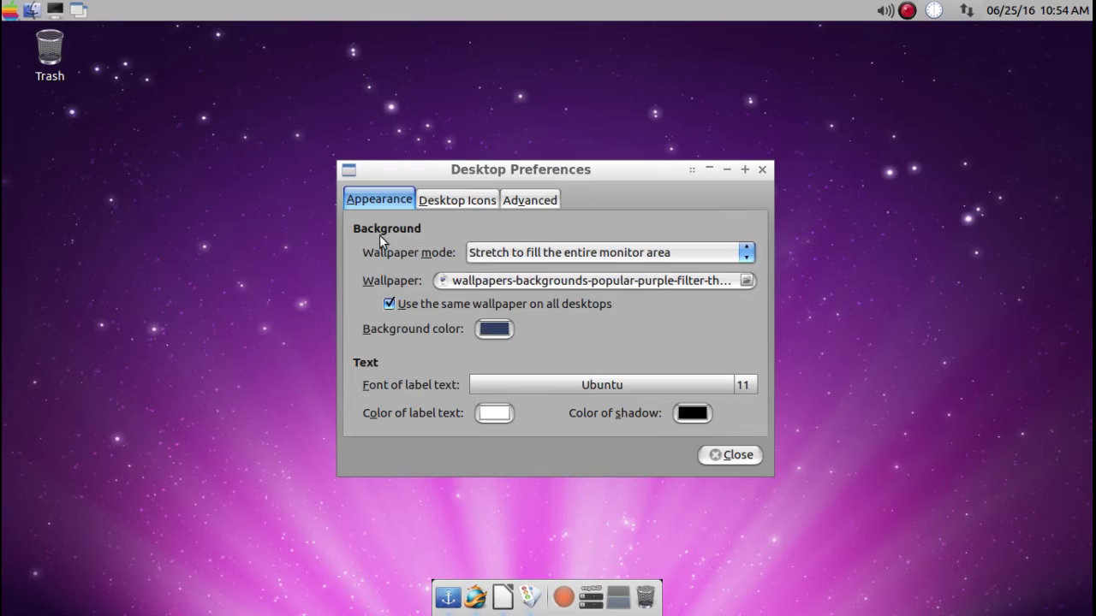
# - Enable desktop icons for the Documents folder and connected volumes, check the advanced settings, and close Desktop Preferences
pyautogui.click(447, 202)
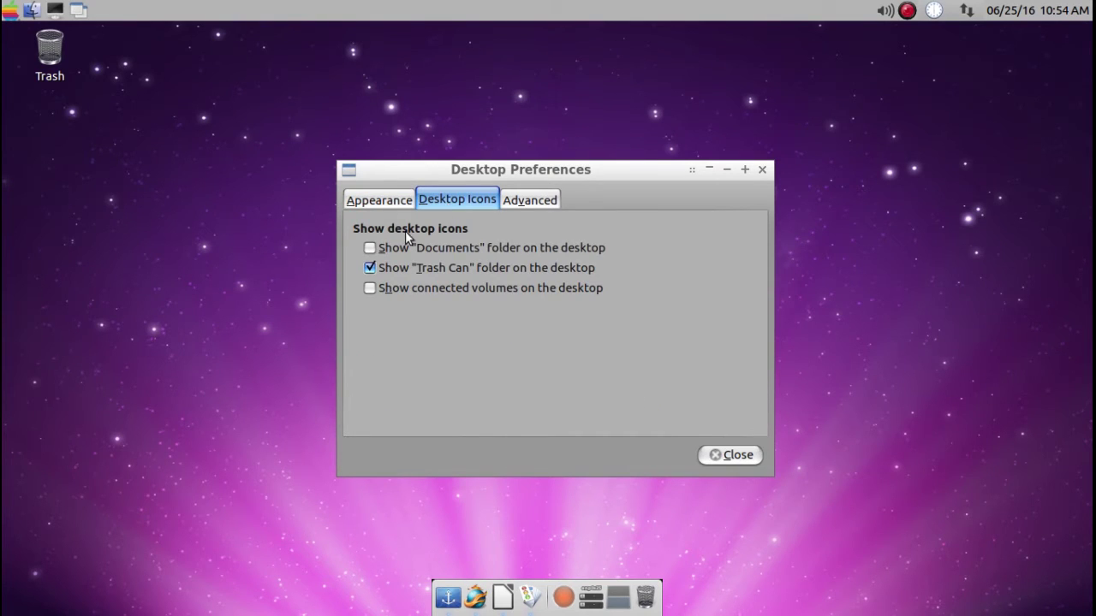
pyautogui.click(369, 249)
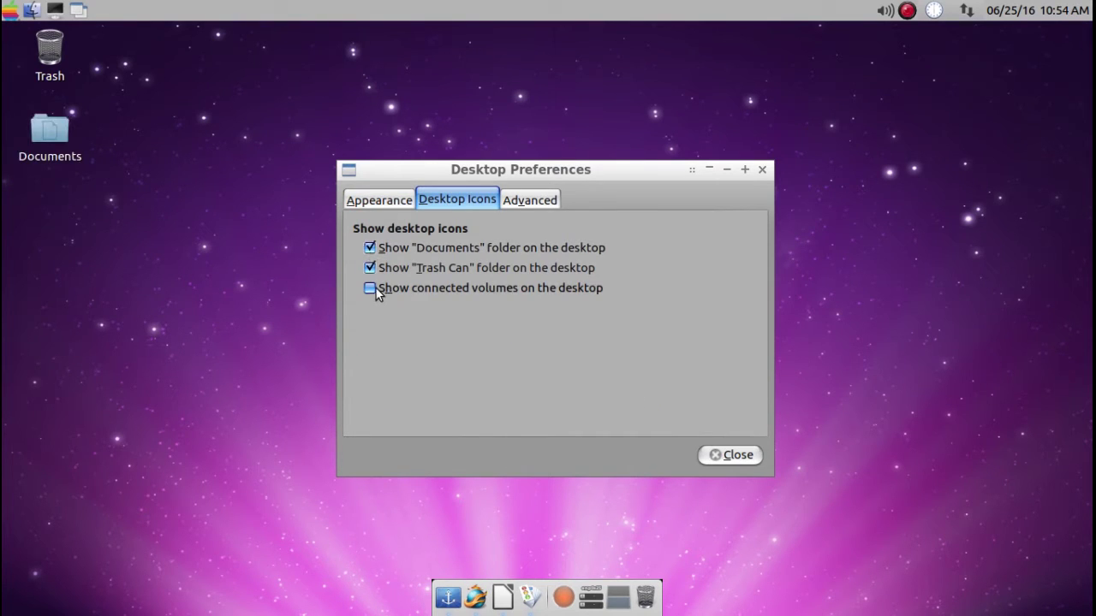
pyautogui.click(373, 289)
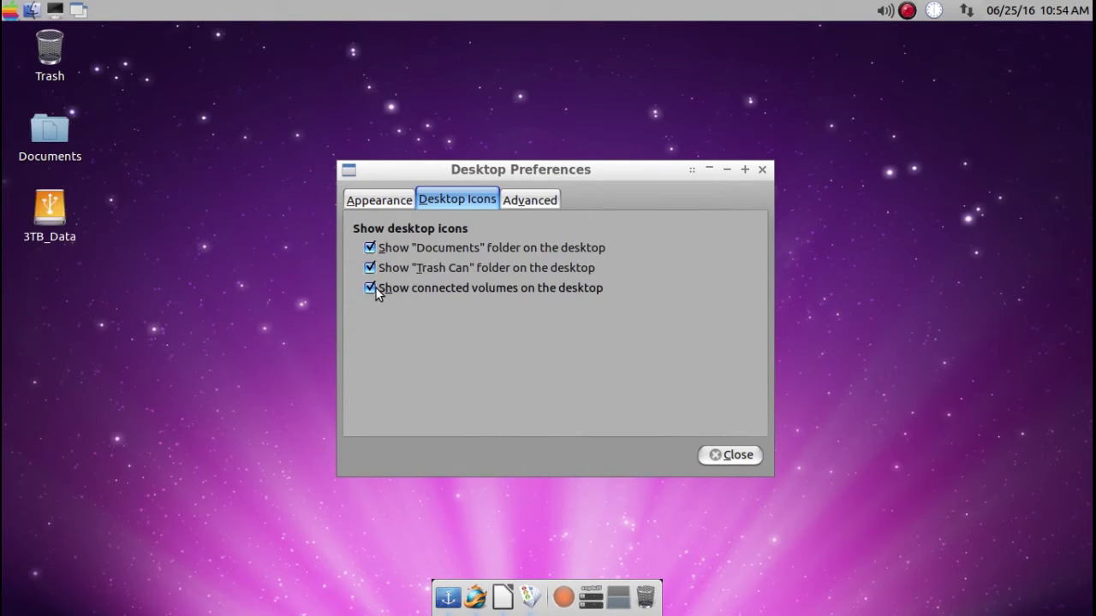
pyautogui.click(526, 200)
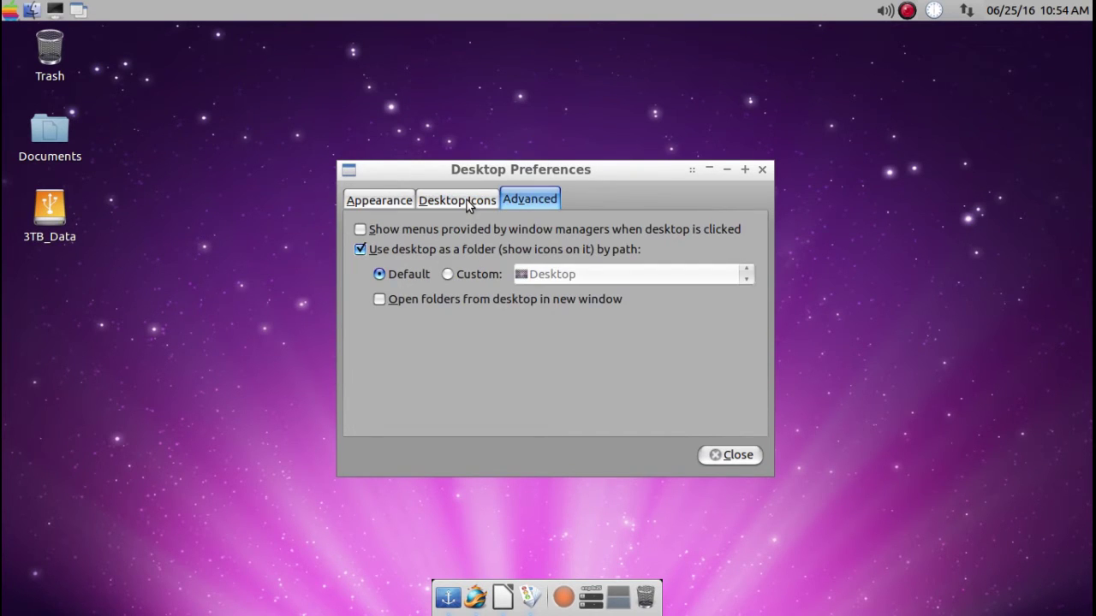
pyautogui.click(422, 204)
pyautogui.click(386, 200)
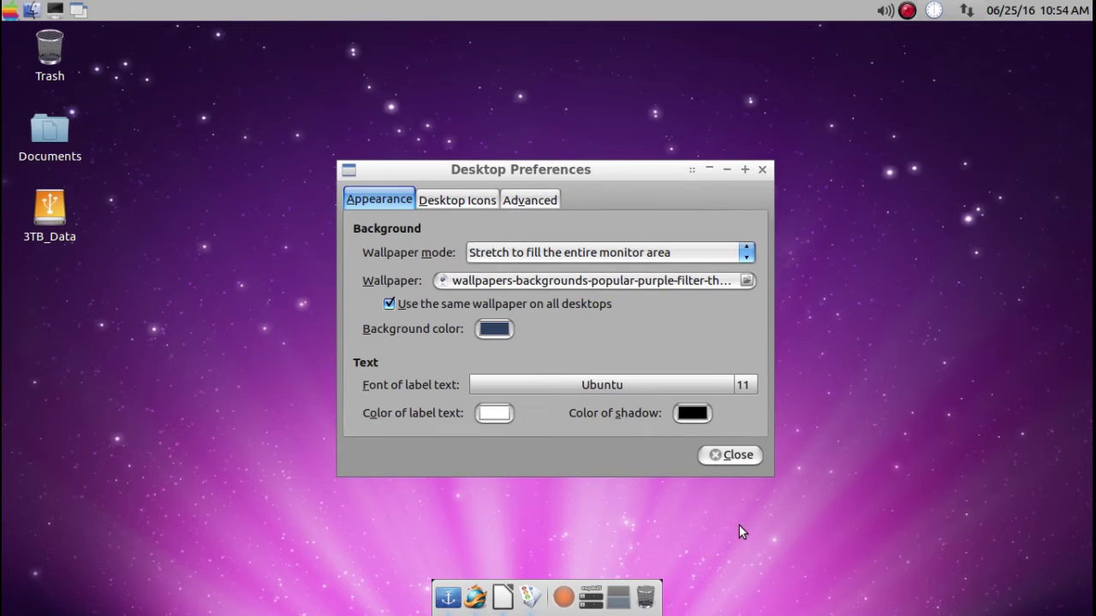
pyautogui.click(729, 454)
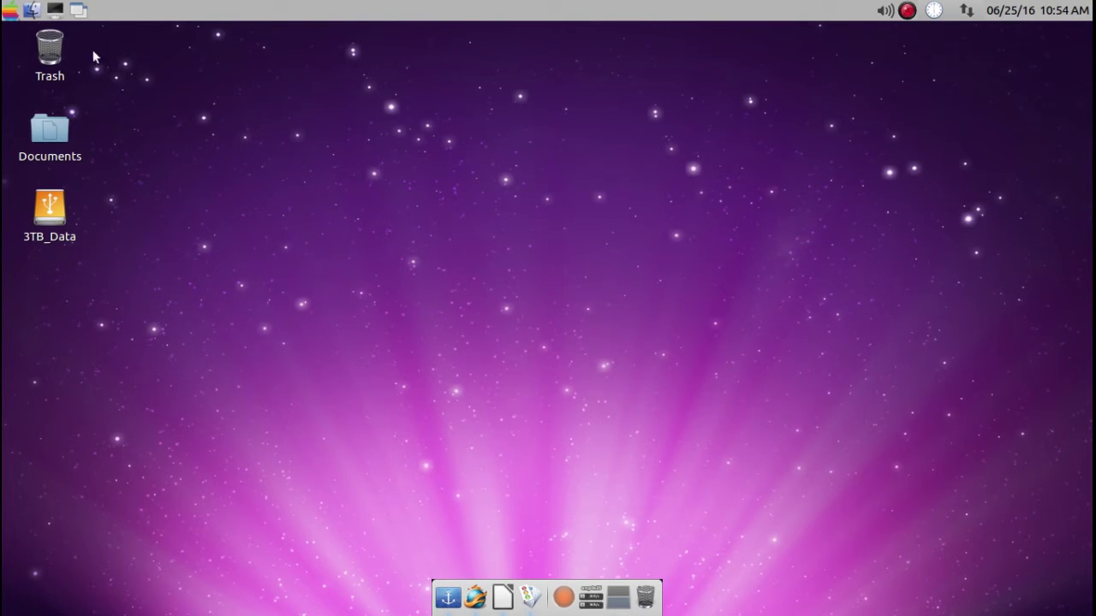
# - Open the Docky settings, try Panel Mode on the dock, turn it off again, and close the settings
pyautogui.click(446, 596)
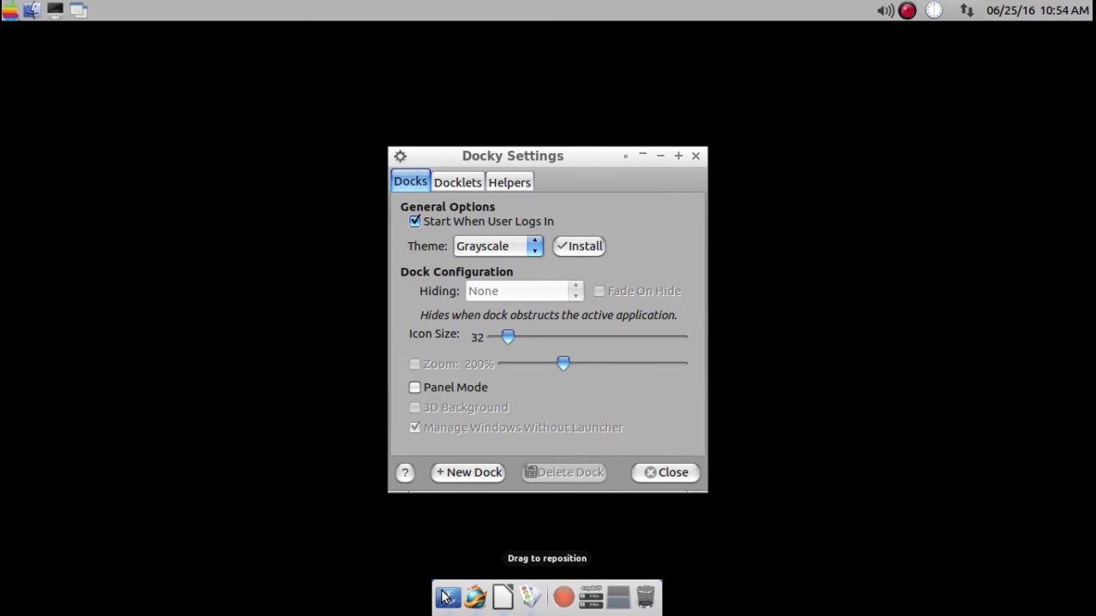
pyautogui.click(415, 389)
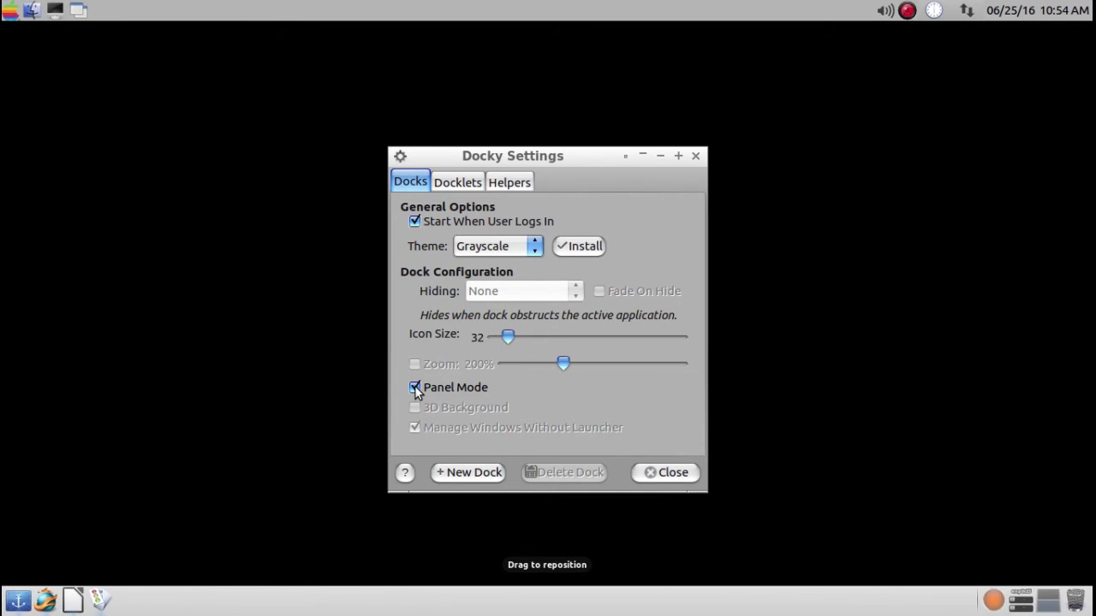
pyautogui.click(415, 389)
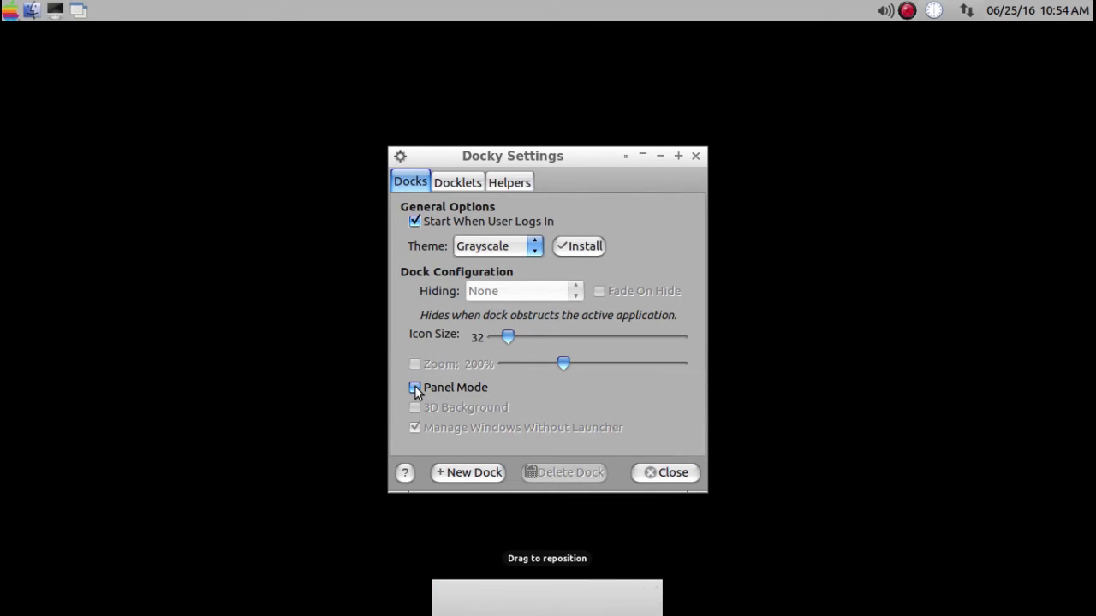
pyautogui.click(648, 473)
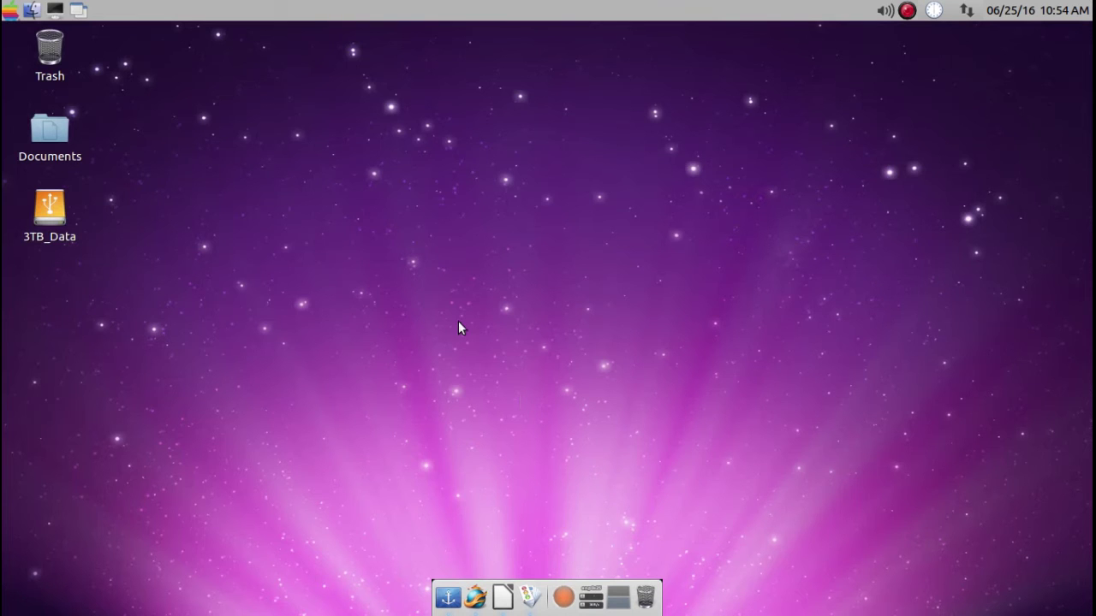
# - Open a terminal, move it aside, run compton in it, and minimize the terminal window
pyautogui.click(55, 9)
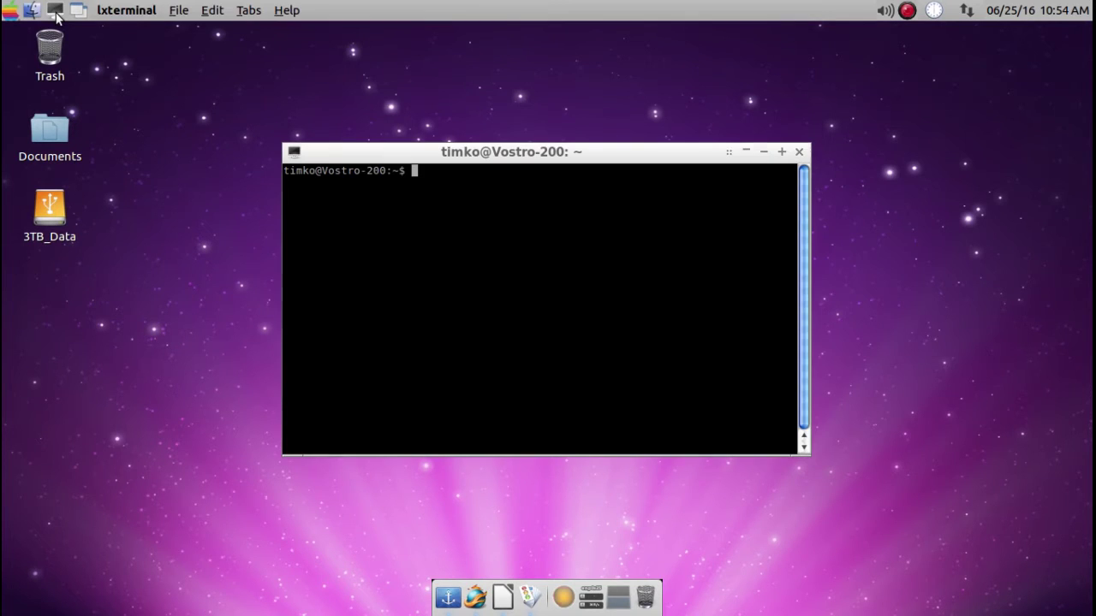
pyautogui.moveTo(511, 152); pyautogui.dragTo(766, 136)
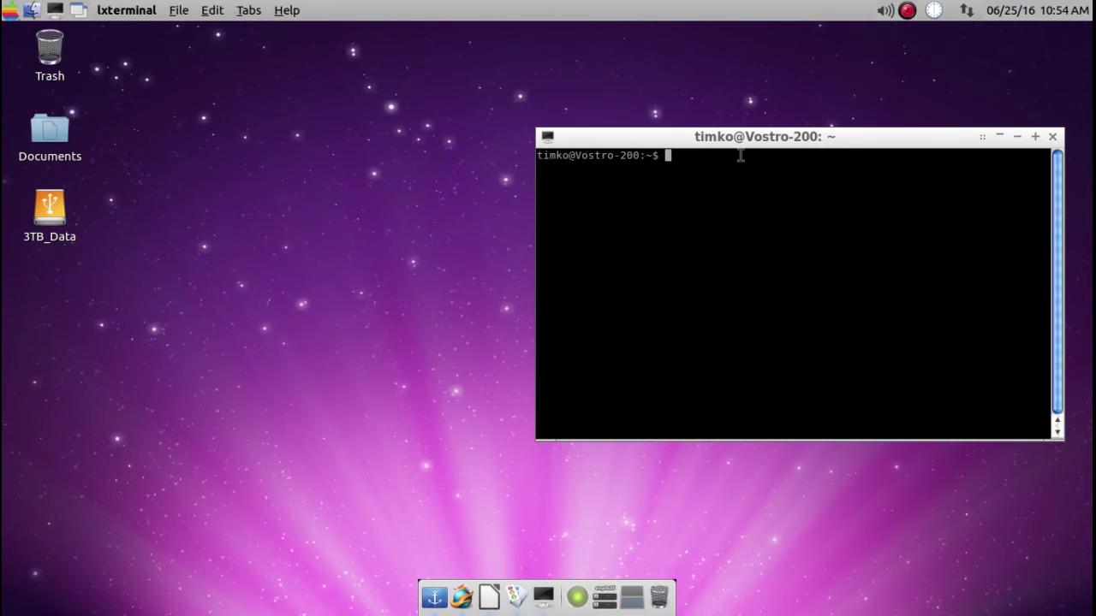
pyautogui.write('compton')
pyautogui.press('Return')
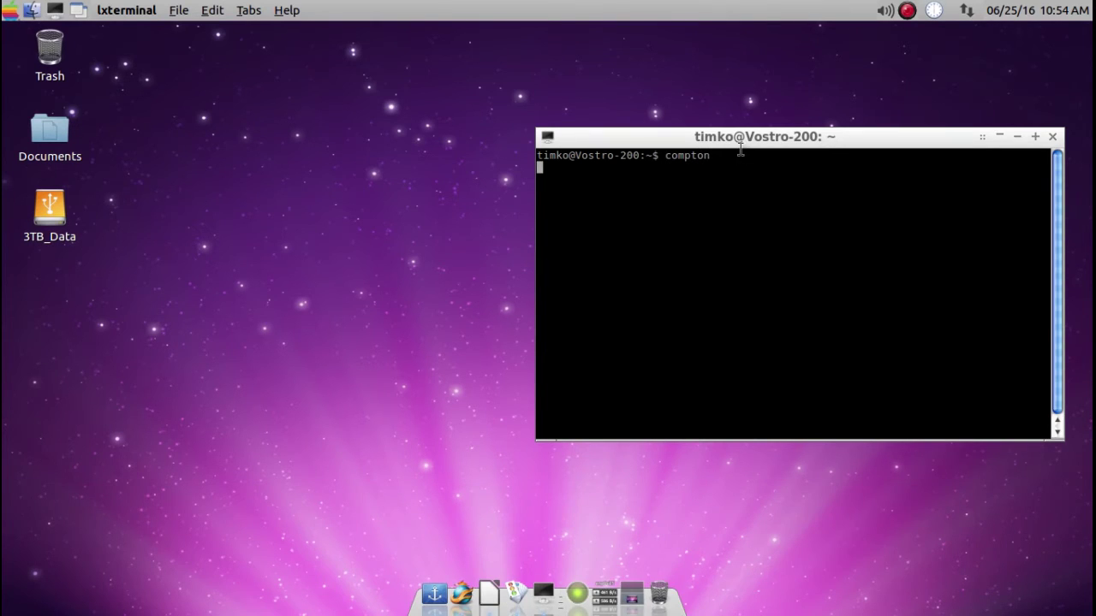
pyautogui.click(1017, 141)
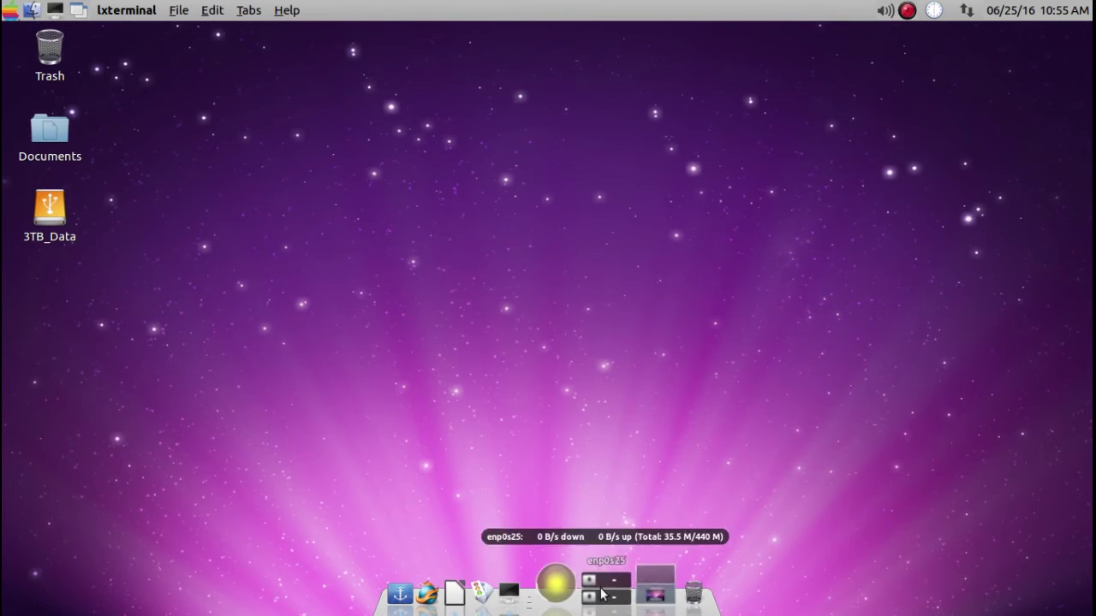
# - Open the Docky settings, try the dock without Zoom and 3D Background and with Panel Mode, and re-enable Zoom and 3D Background
pyautogui.click(434, 591)
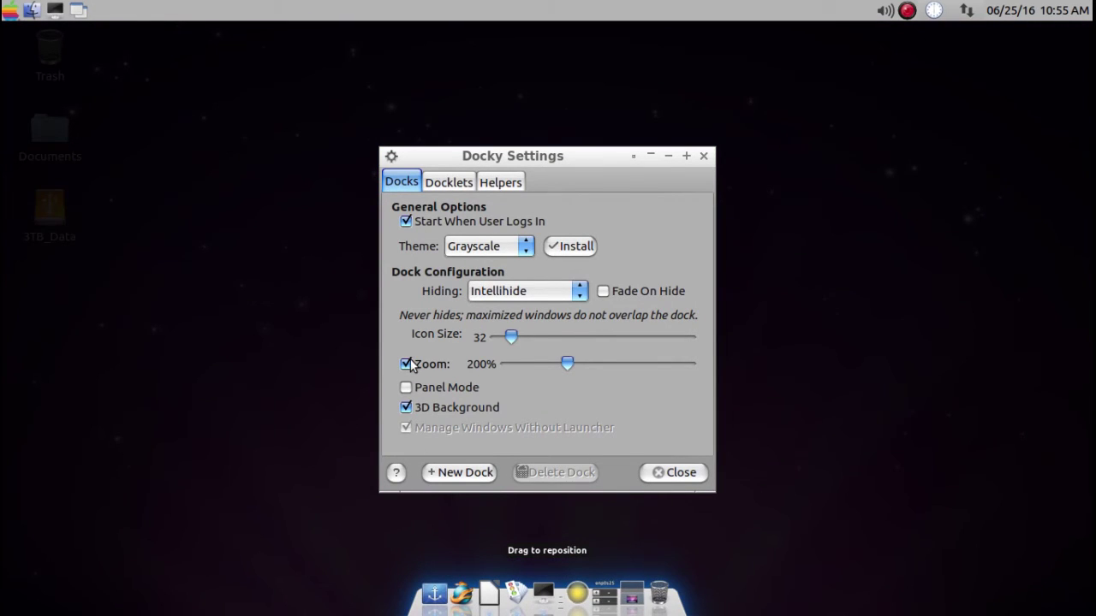
pyautogui.click(406, 363)
pyautogui.click(406, 408)
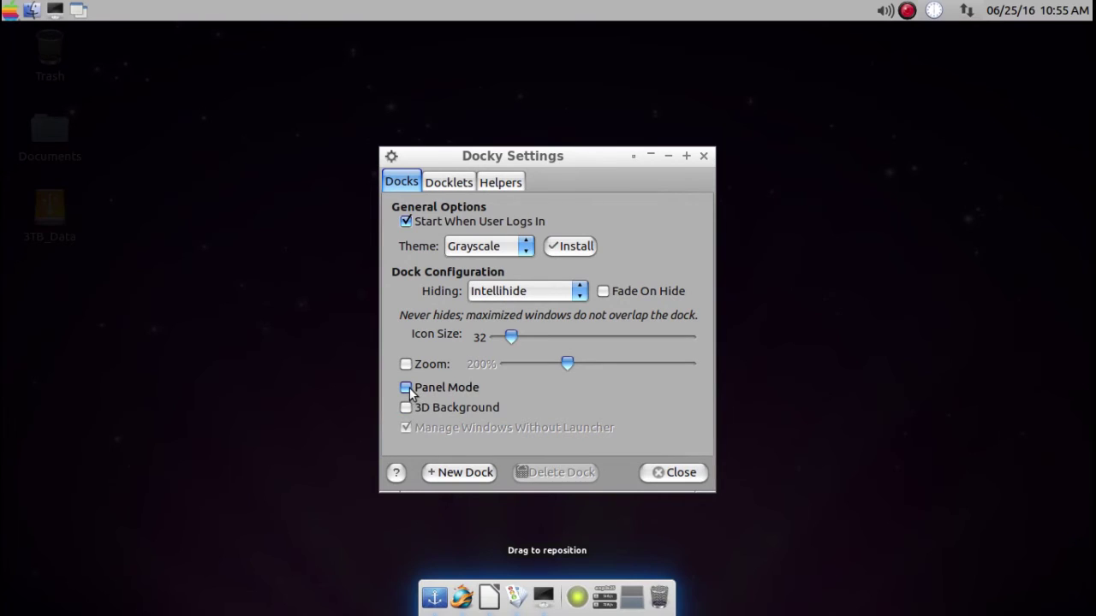
pyautogui.click(407, 388)
pyautogui.click(406, 388)
pyautogui.click(407, 364)
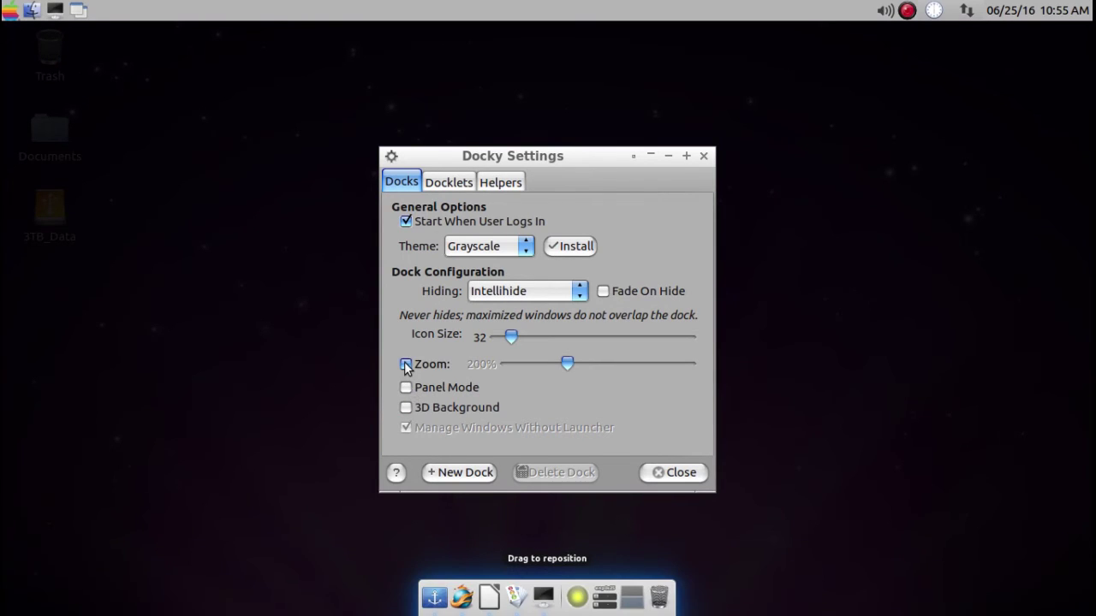
pyautogui.click(406, 408)
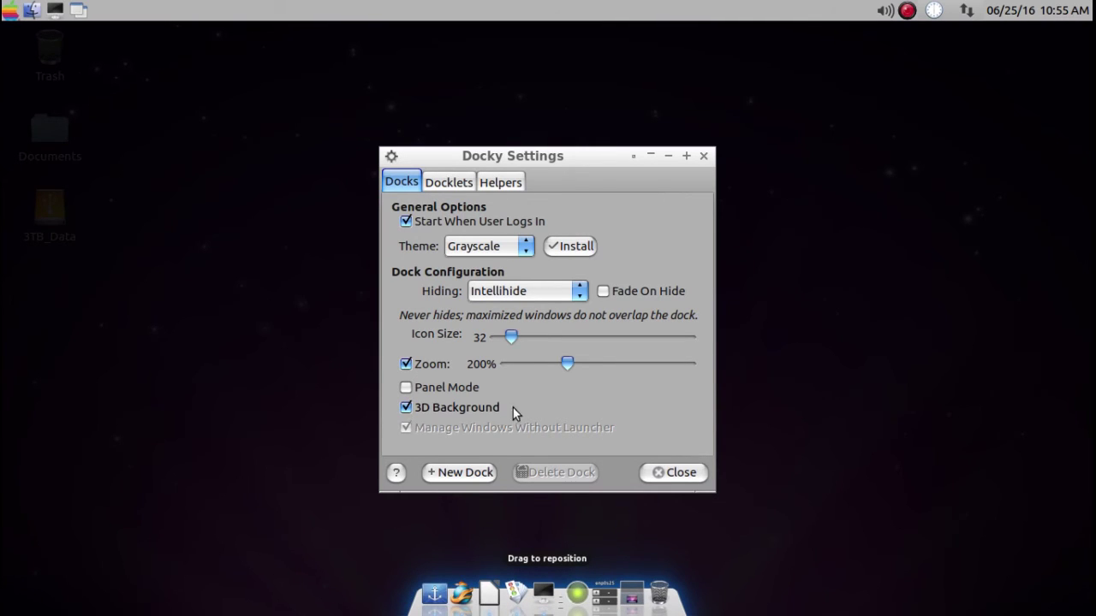
# - Try the HUD dock theme and set the dock theme to Air
pyautogui.click(489, 247)
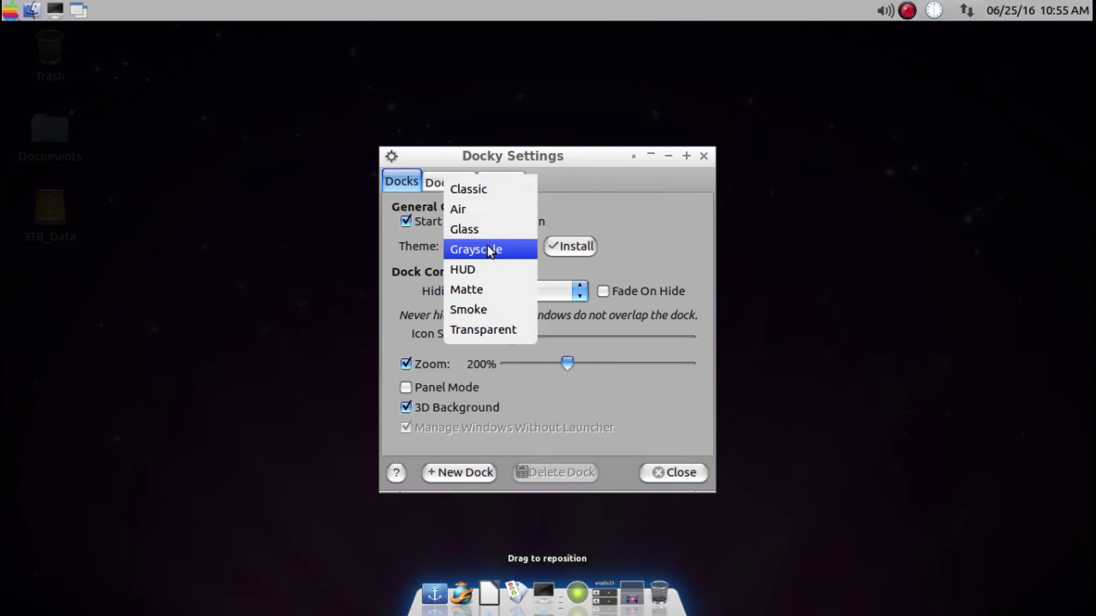
pyautogui.click(488, 270)
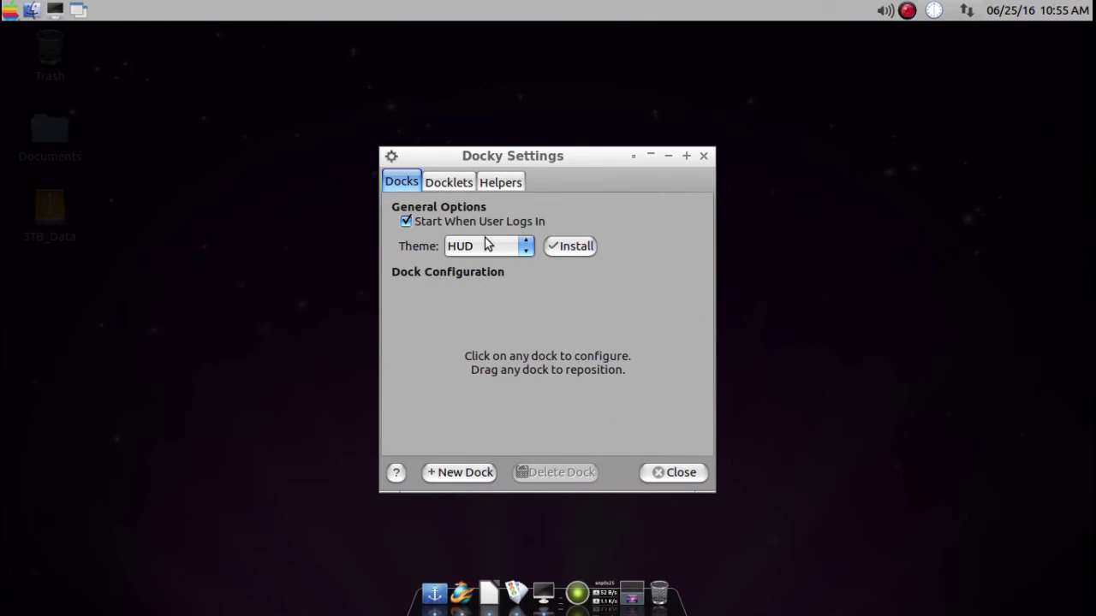
pyautogui.click(486, 244)
pyautogui.click(480, 190)
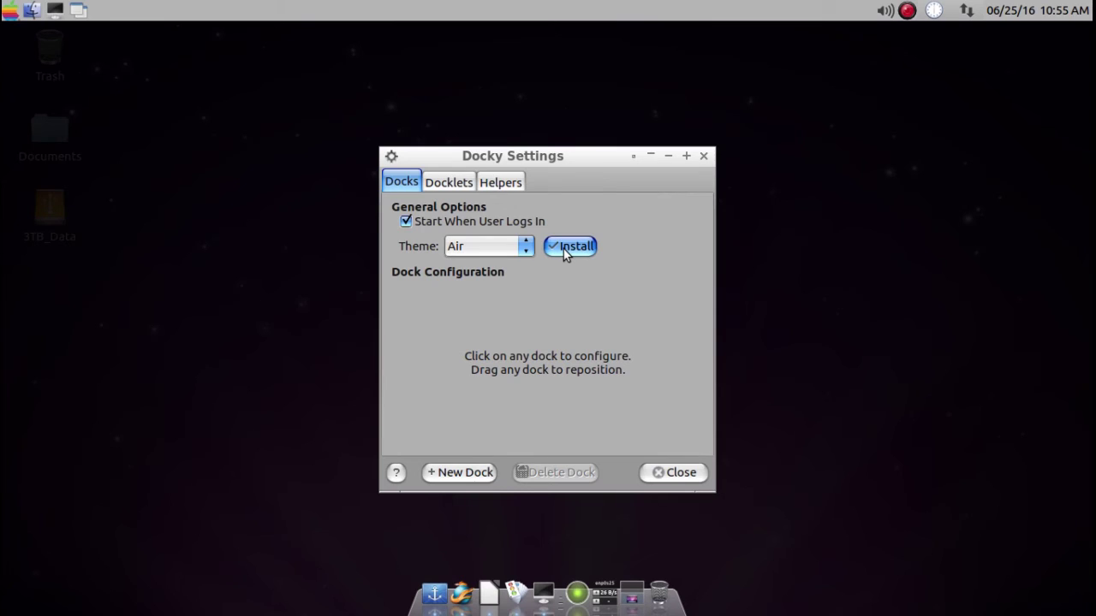
# - Look through the dock's Docklets filter options and the Helpers settings, and close Docky Settings
pyautogui.click(451, 182)
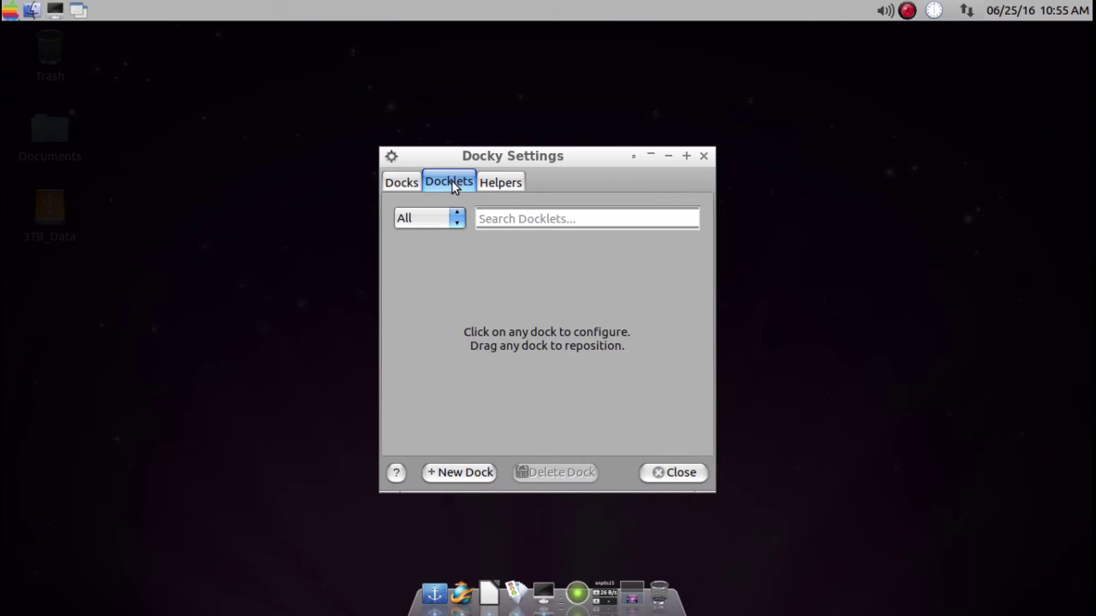
pyautogui.click(455, 216)
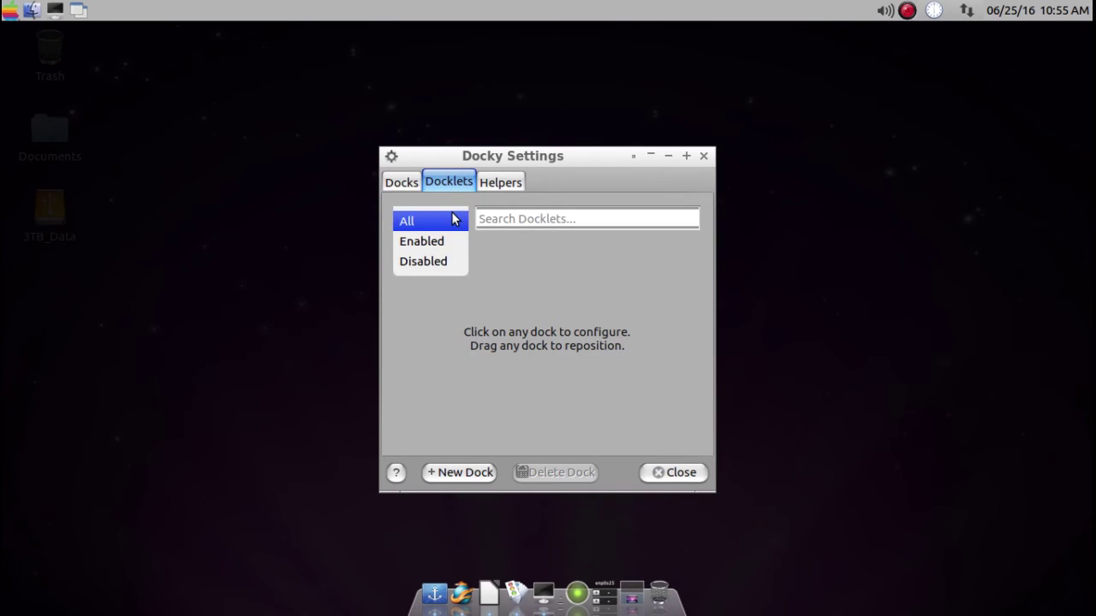
pyautogui.click(504, 193)
pyautogui.click(508, 183)
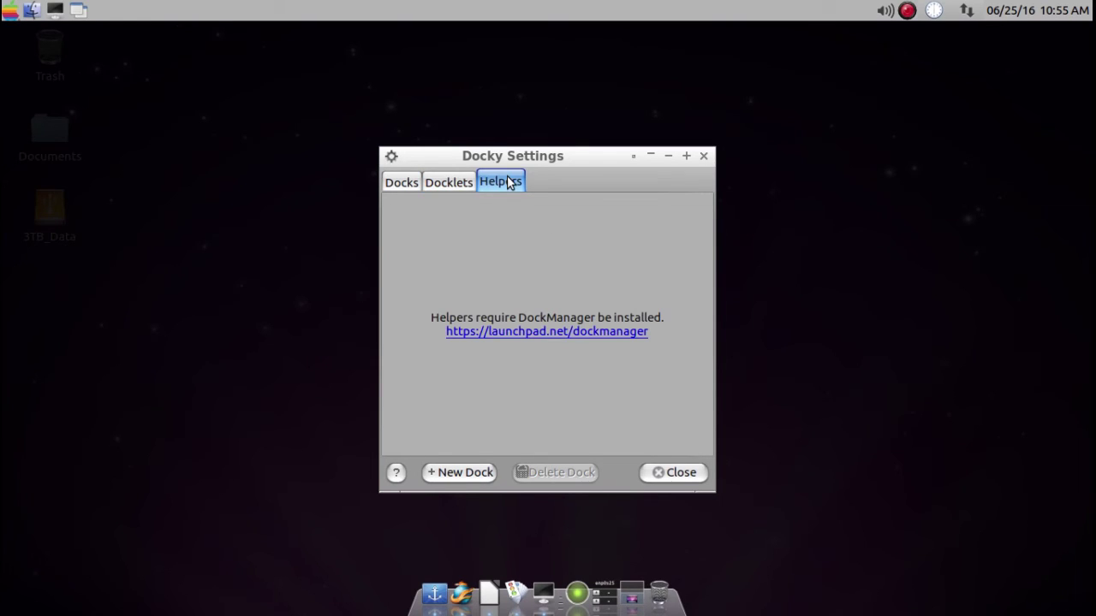
pyautogui.click(433, 183)
pyautogui.click(389, 186)
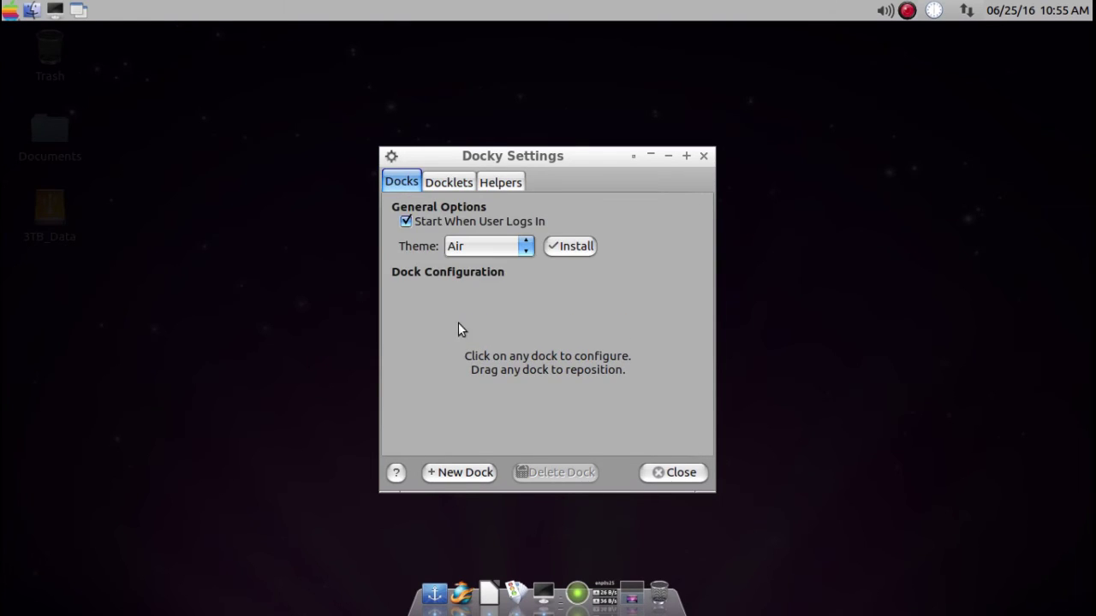
pyautogui.click(652, 472)
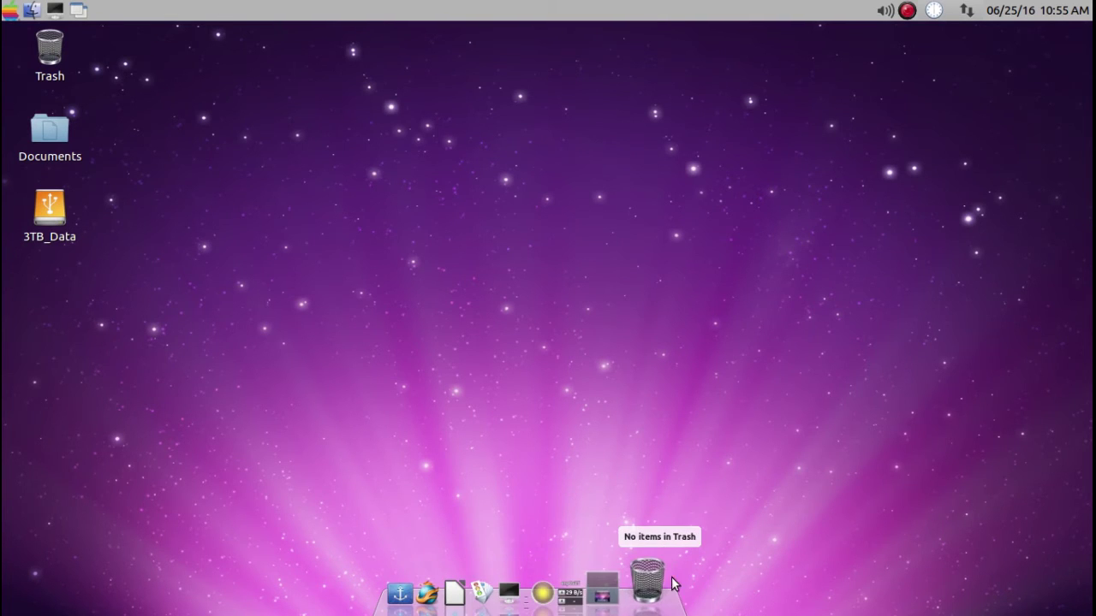
# - Restore the minimized terminal running compton and close it
pyautogui.click(552, 572)
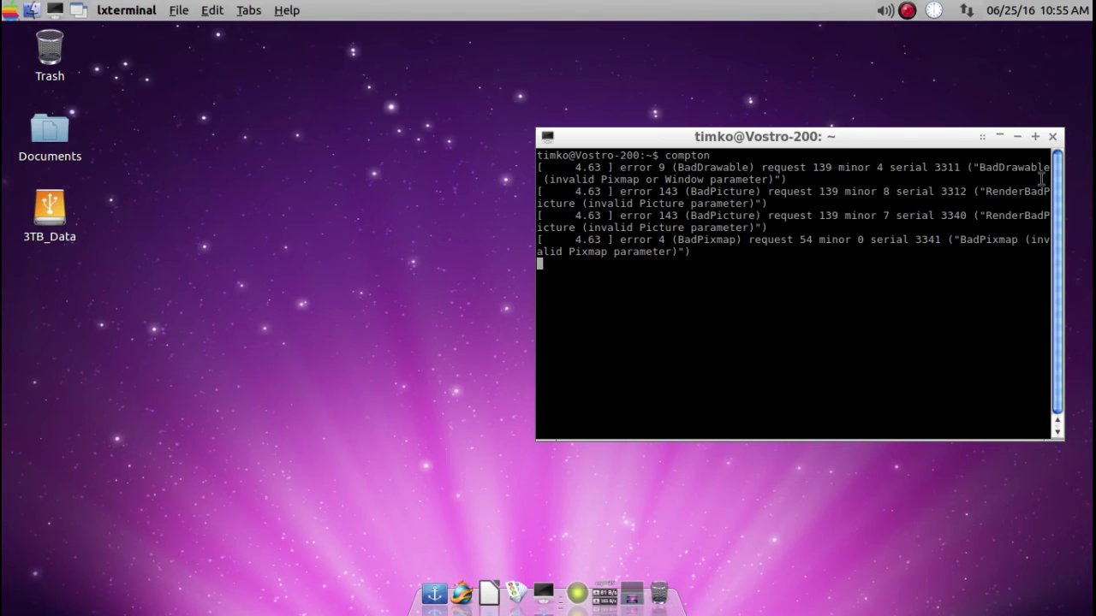
pyautogui.click(1053, 137)
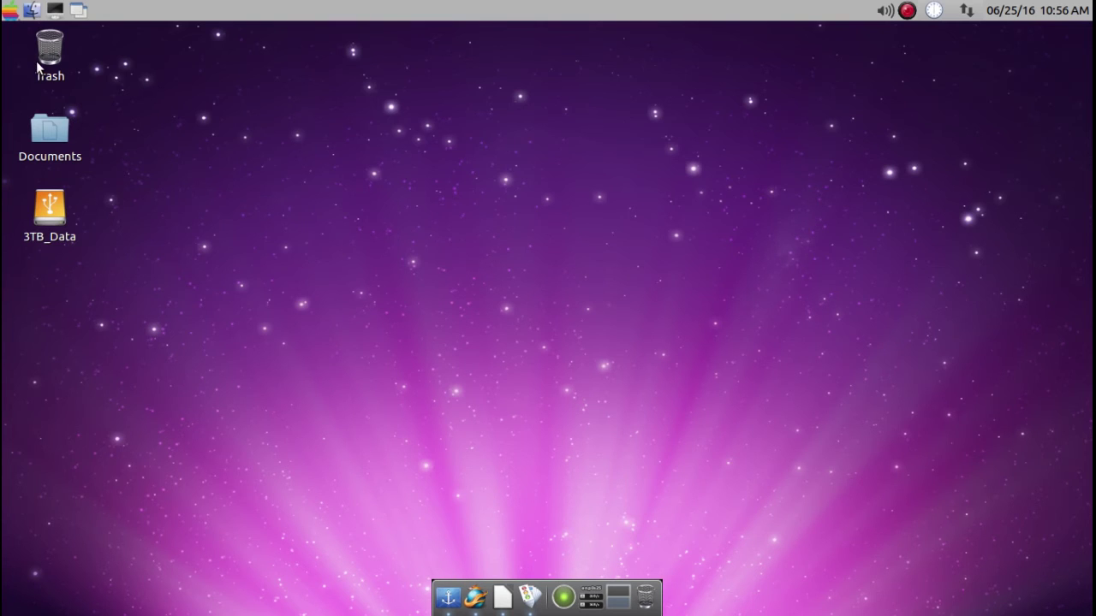
# - Open the default applications for LXSession and enter compton as a manual autostarted application
pyautogui.click(10, 10)
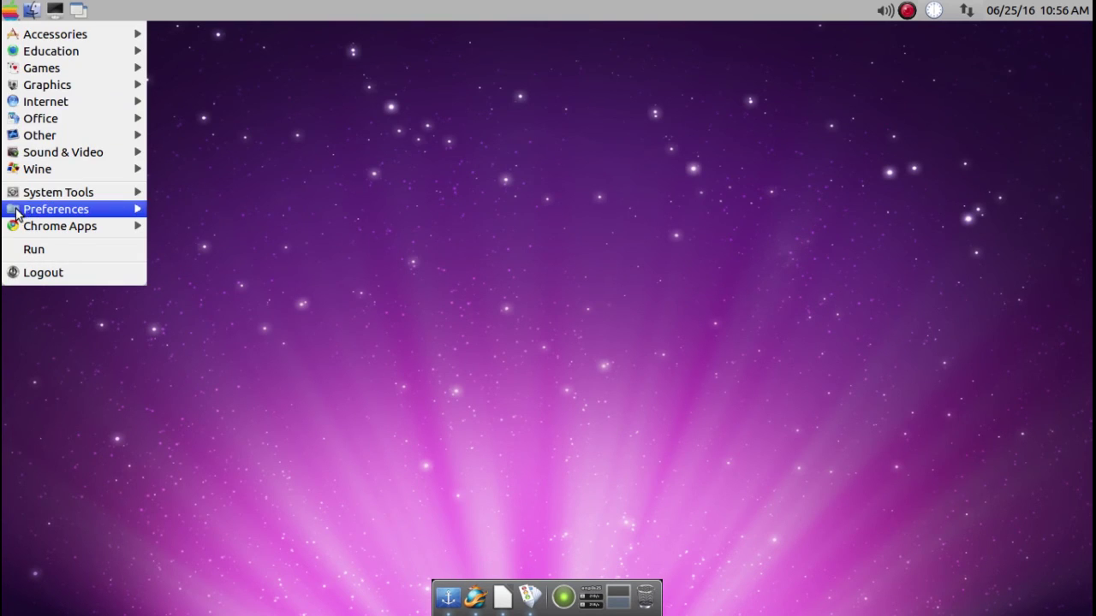
pyautogui.moveTo(24, 212)
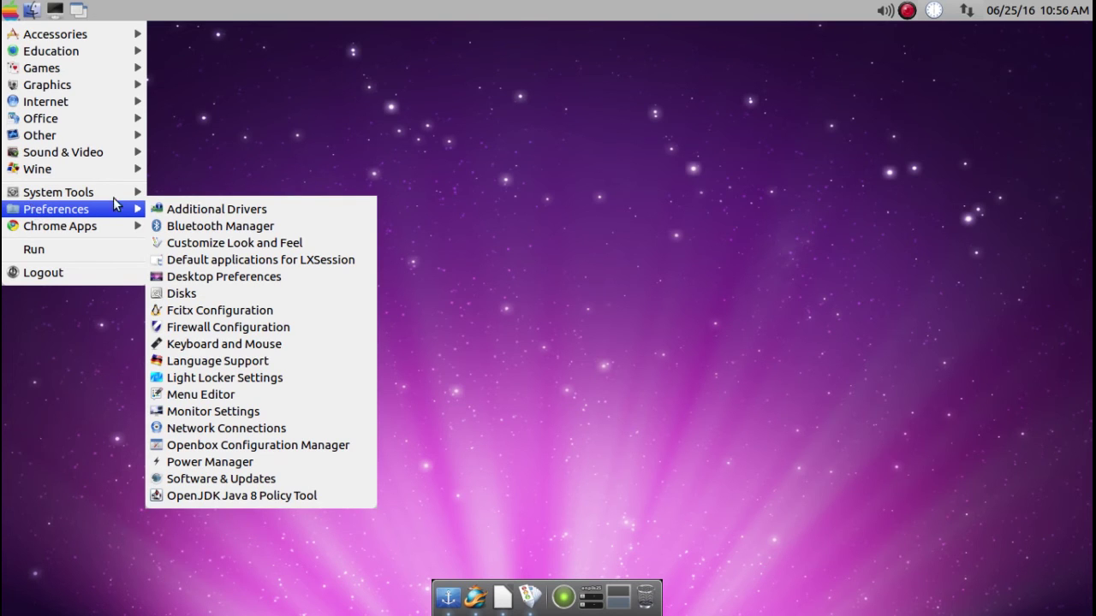
pyautogui.click(228, 260)
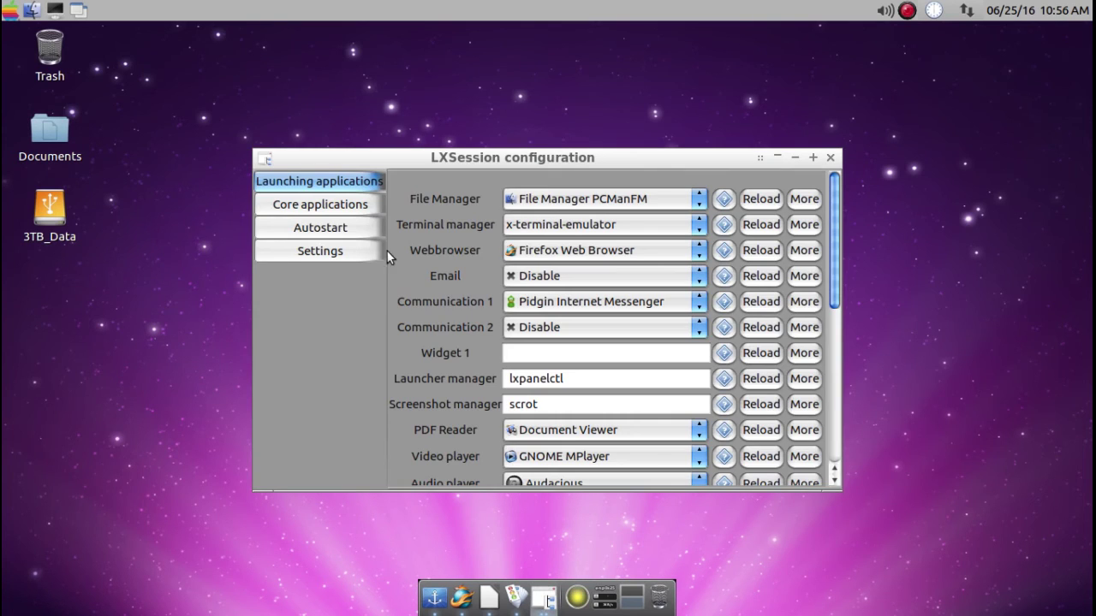
pyautogui.click(323, 232)
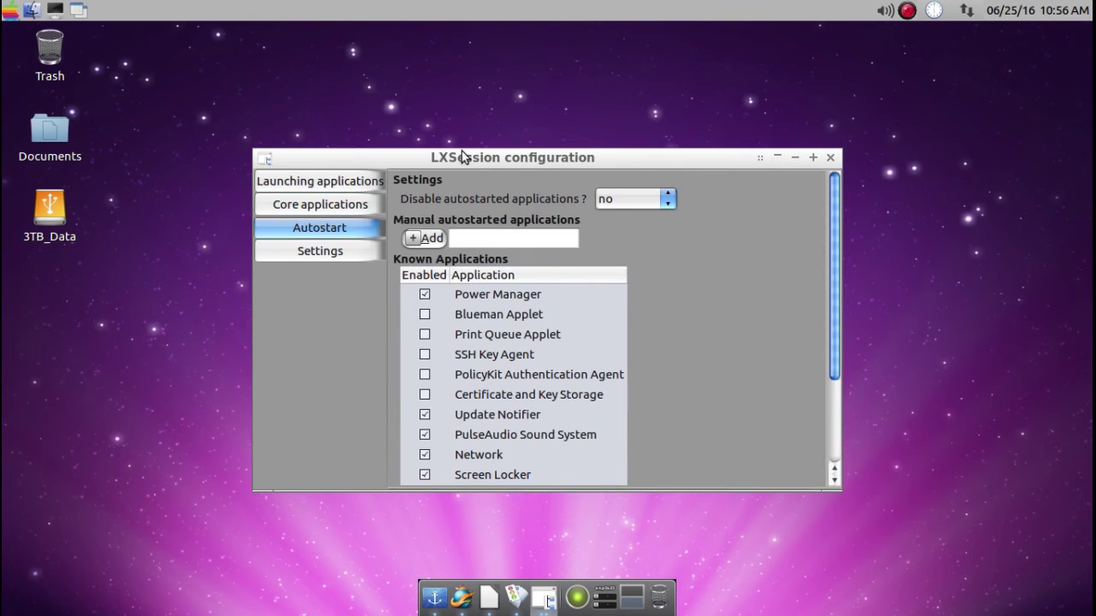
pyautogui.moveTo(451, 162); pyautogui.dragTo(451, 88)
pyautogui.click(506, 167)
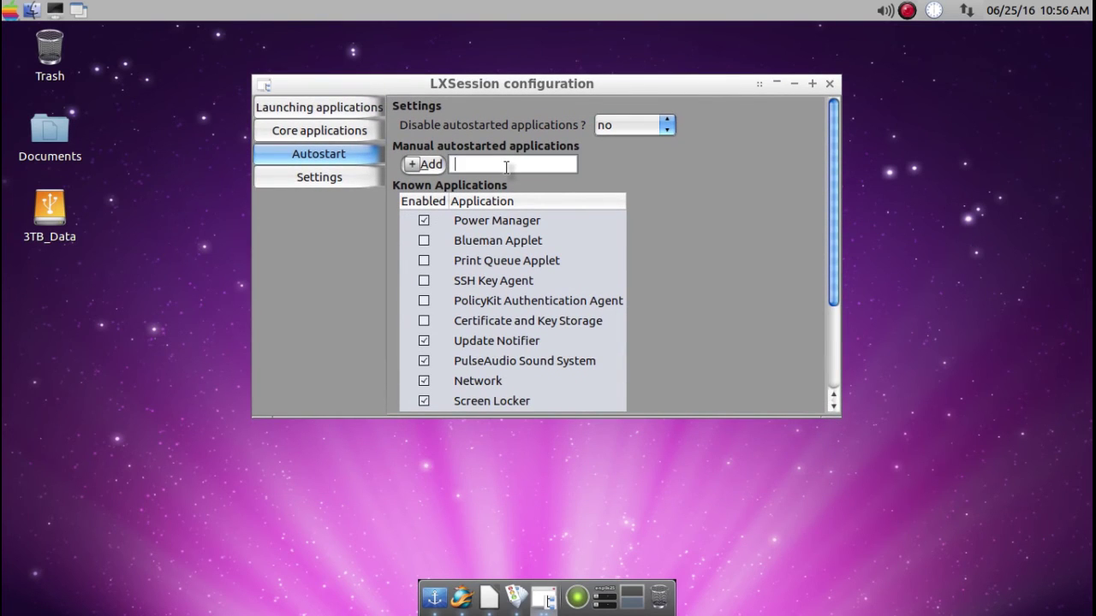
pyautogui.write('compton')
# - Review the LXSession general settings, core applications and launching applications, and close the configuration window
pyautogui.click(326, 177)
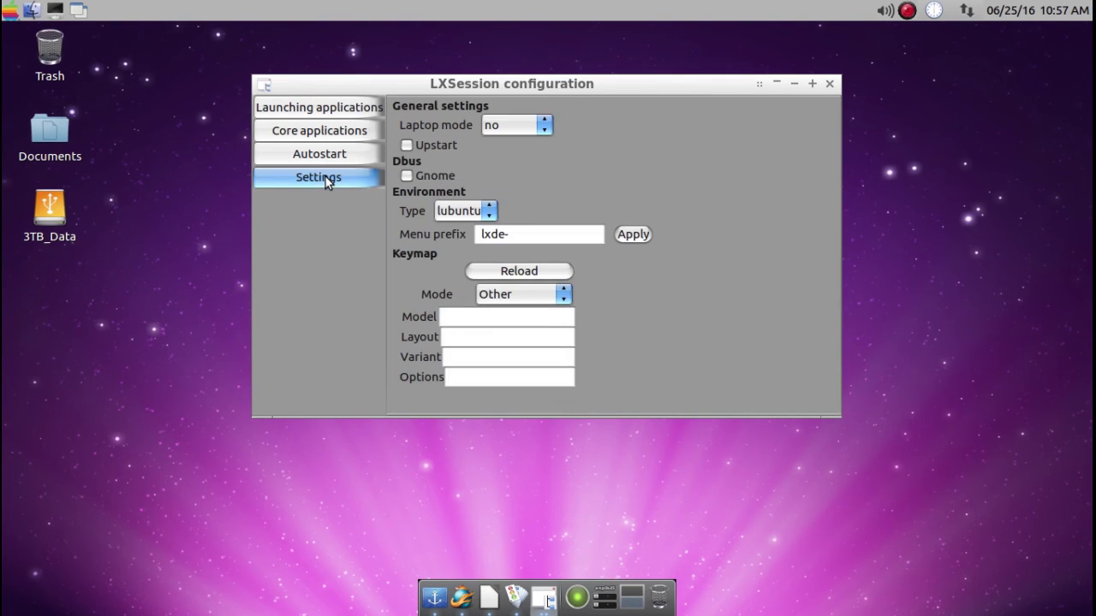
pyautogui.click(307, 159)
pyautogui.click(309, 136)
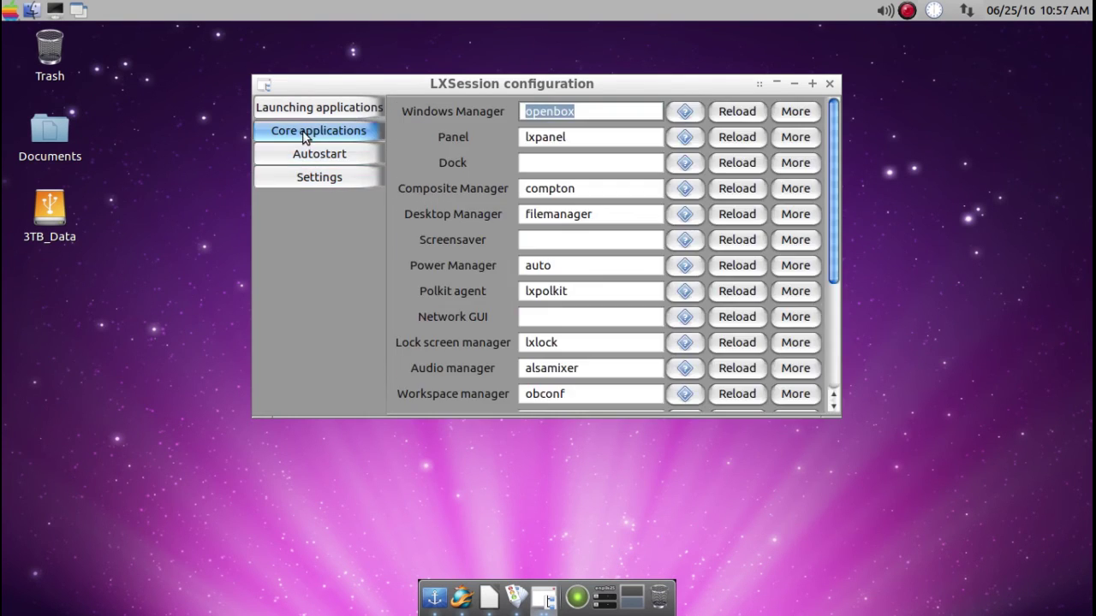
pyautogui.click(304, 109)
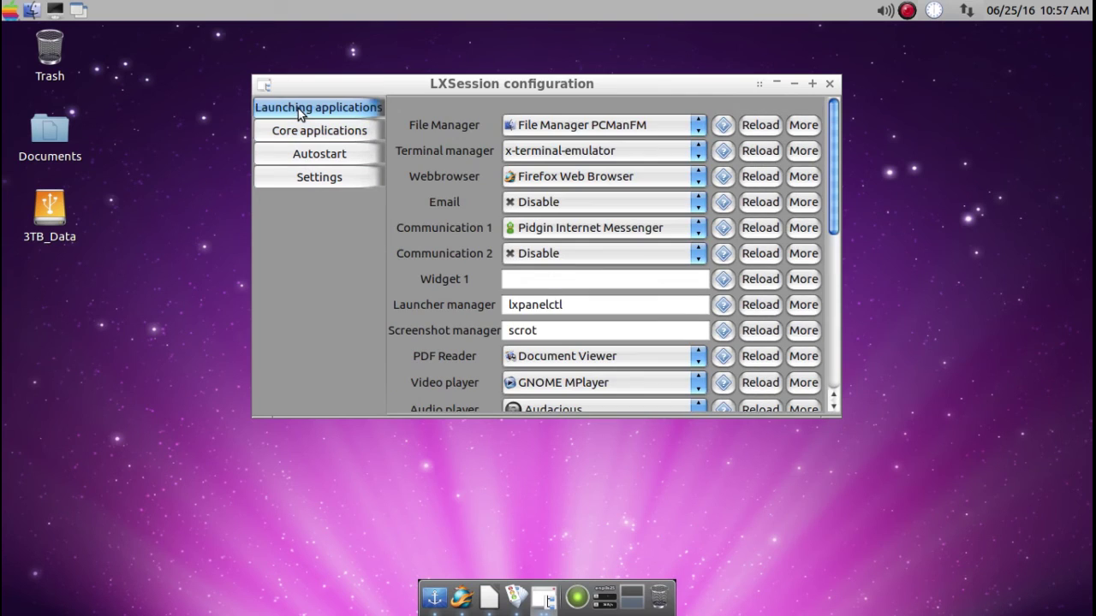
pyautogui.click(828, 84)
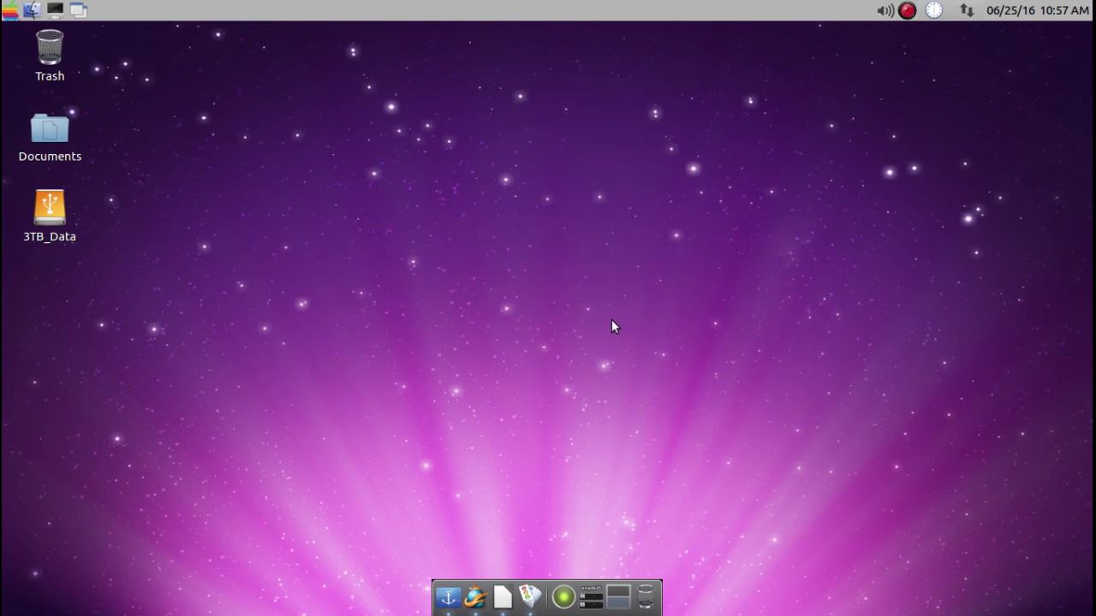
# - Bring up the Lubuntu session logout options and cancel the logout
pyautogui.click(10, 10)
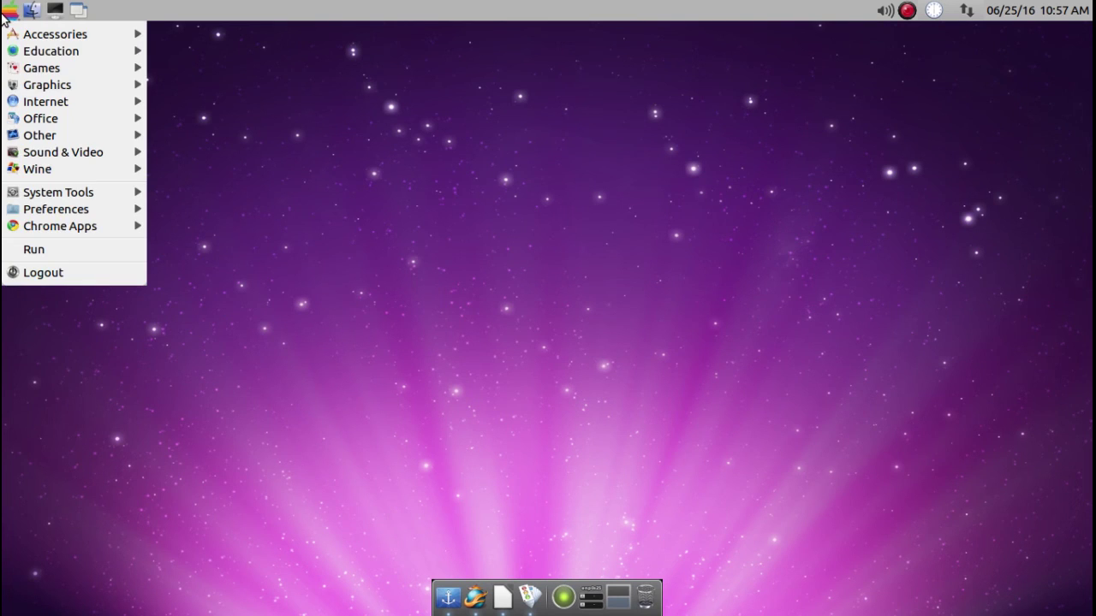
pyautogui.click(21, 272)
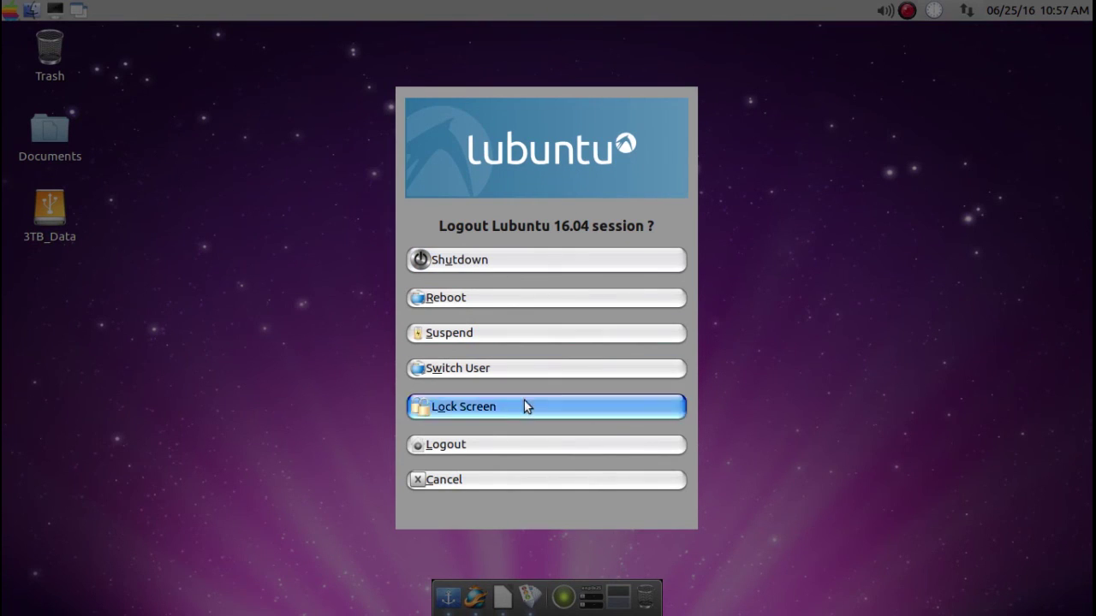
pyautogui.click(515, 479)
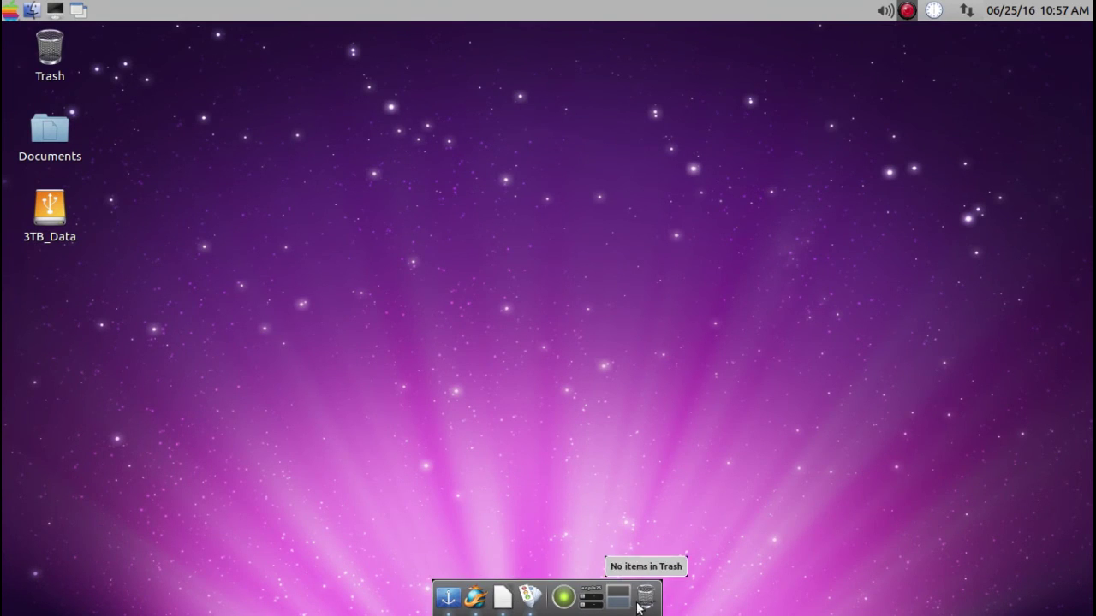
# - Bring up the Ubuntu and Open Source document in LibreOffice Writer at the compton item, and switch to the Mac theme page in Firefox
pyautogui.click(476, 601)
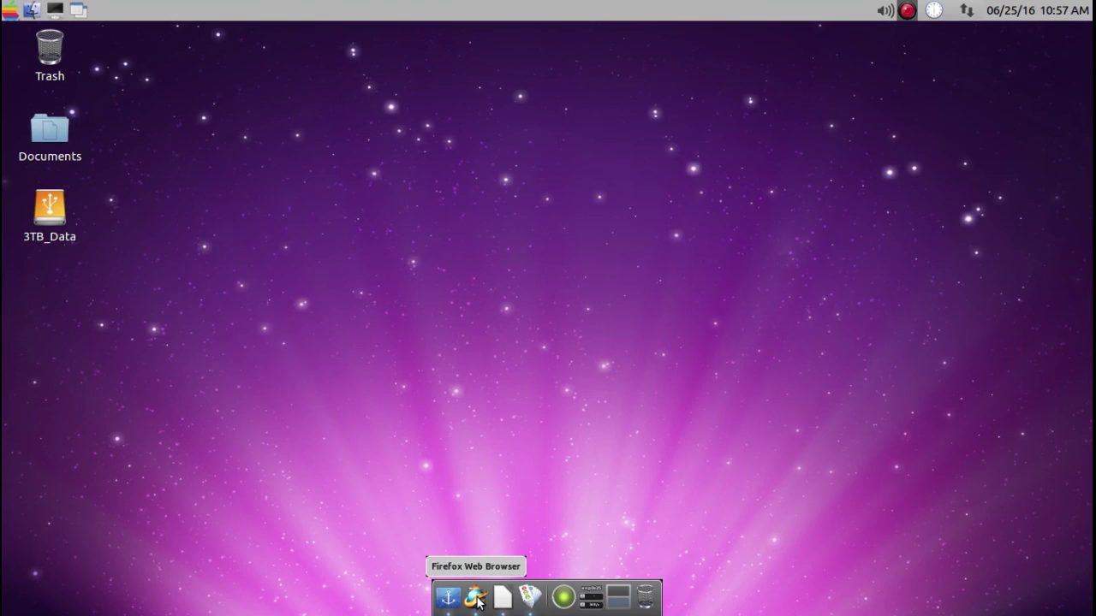
pyautogui.click(505, 602)
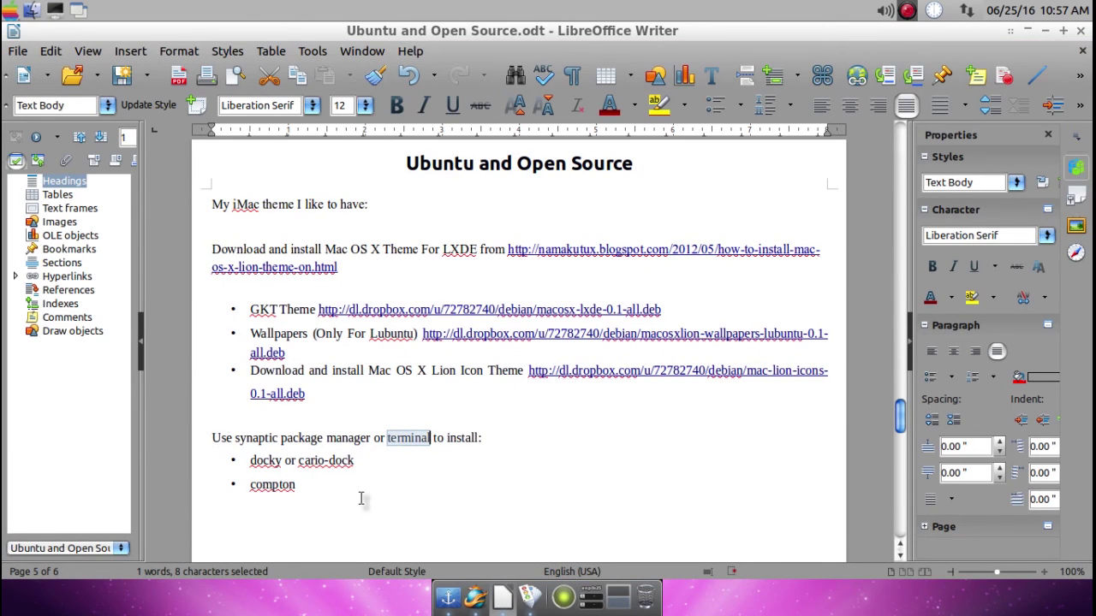
pyautogui.click(311, 485)
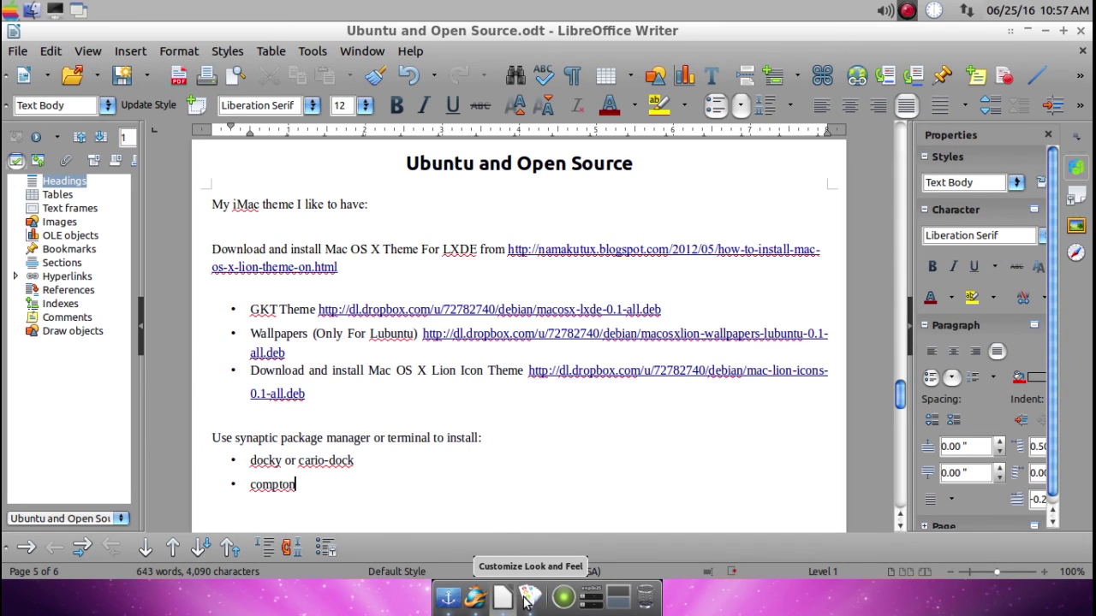
pyautogui.click(480, 600)
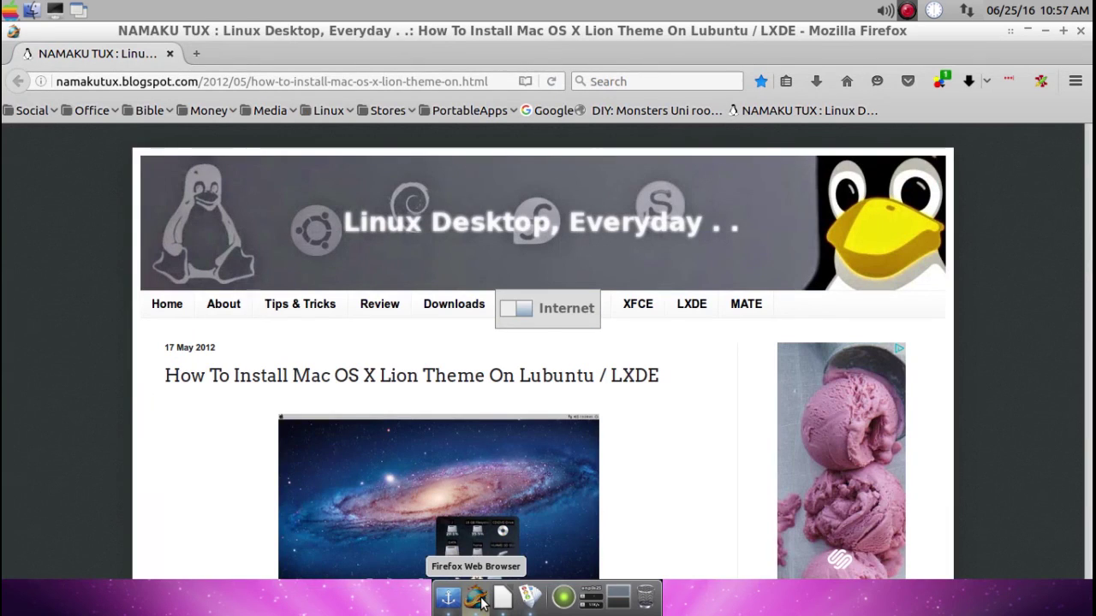